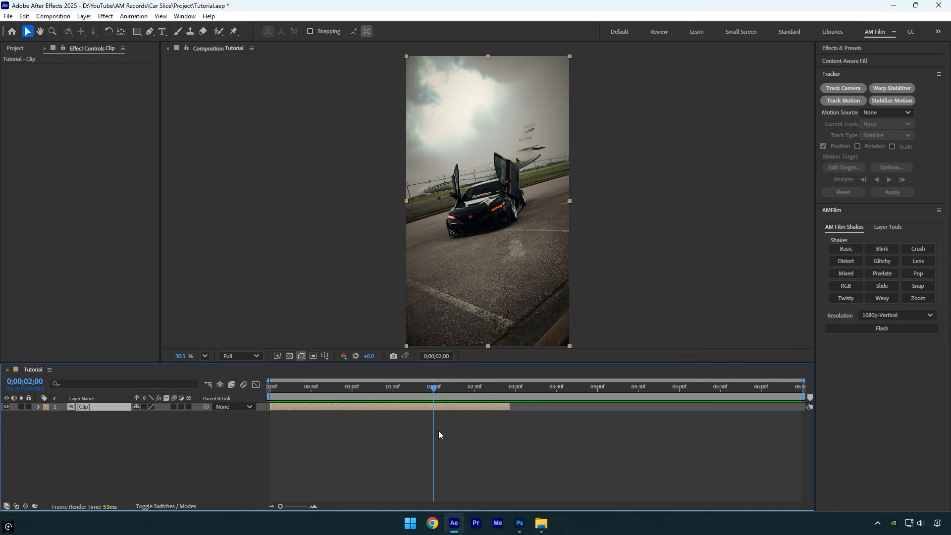
# Split the Clip layer at 0;00;02;00 and bring up the options for saving the current frame
pyautogui.hotkey('ctrl', 'shift', 'd')
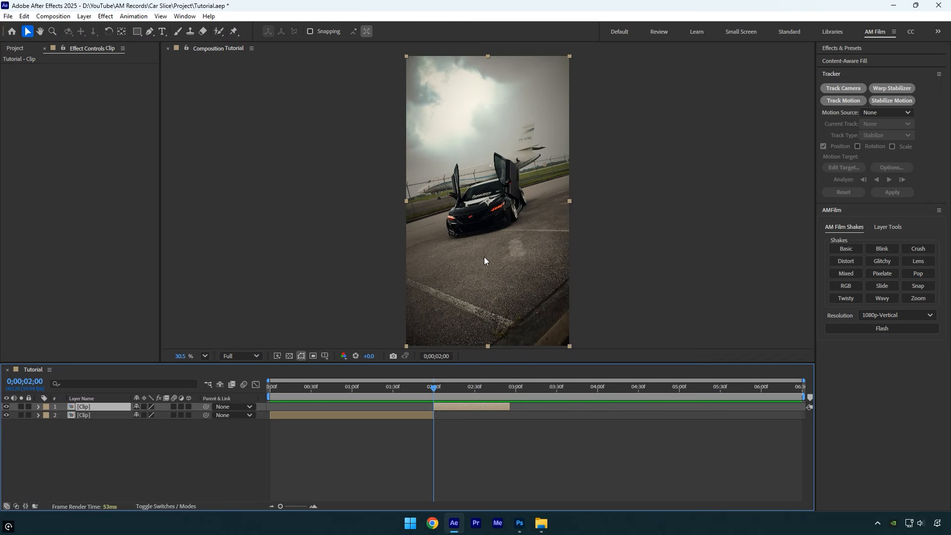
pyautogui.hotkey('ctrl', 'space')
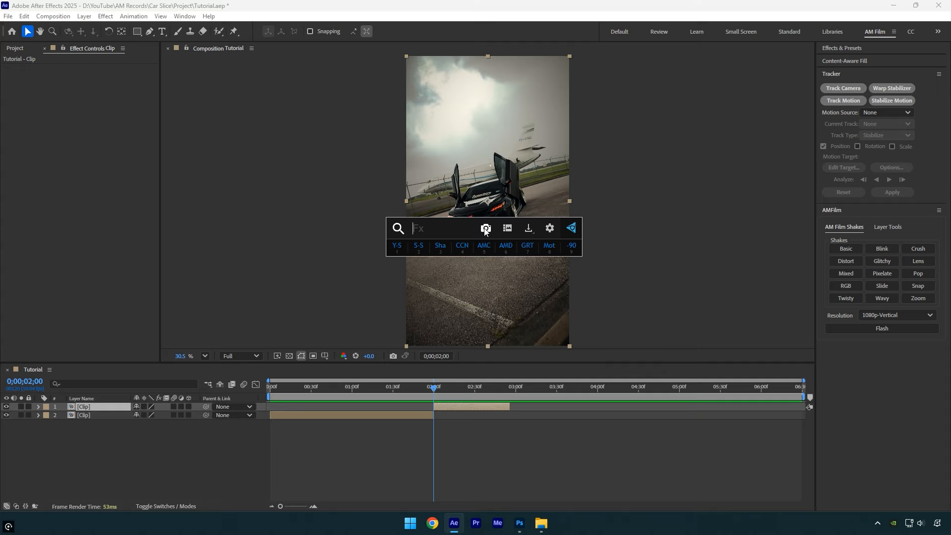
pyautogui.click(63, 16)
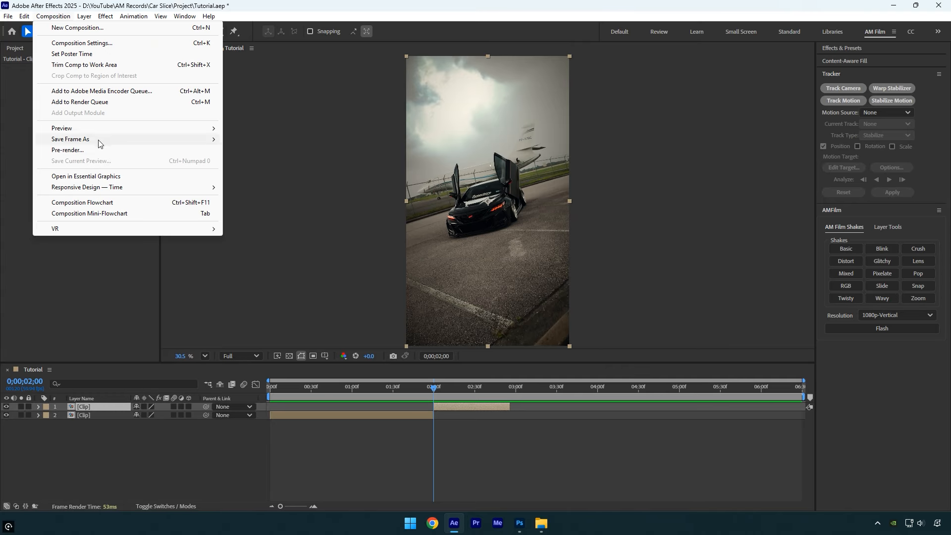
pyautogui.moveTo(176, 141)
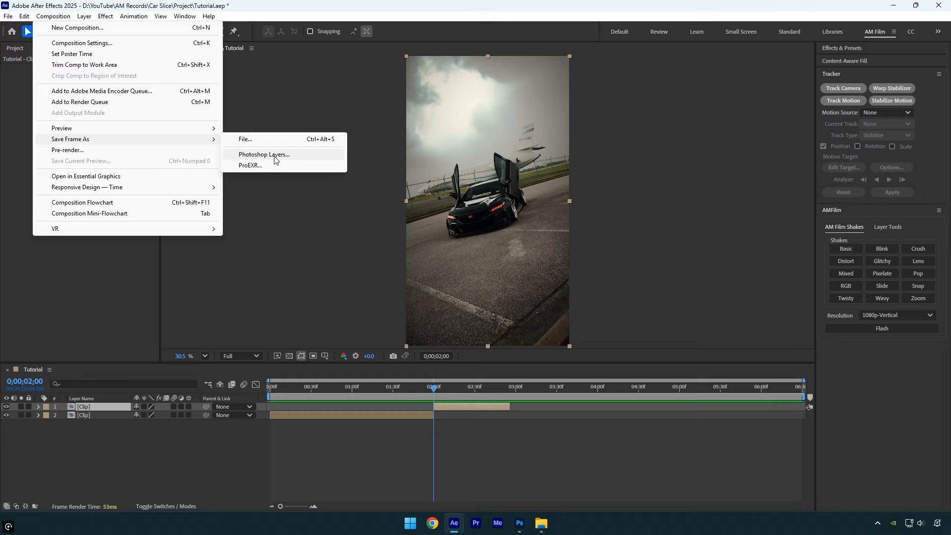
# Open Screenshot.png in Photoshop and erase the car from the image with the Remove Tool
pyautogui.click(541, 523)
pyautogui.moveTo(341, 185); pyautogui.dragTo(446, 347)
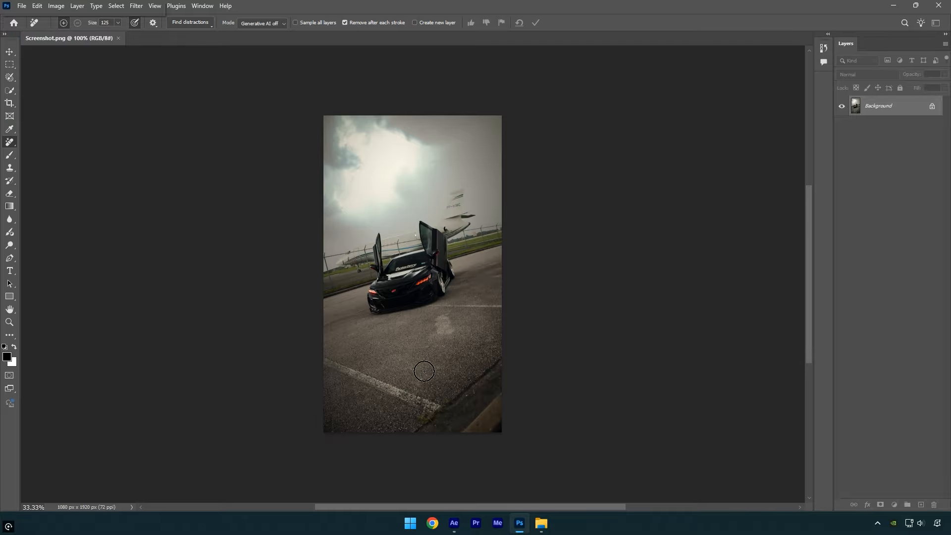
pyautogui.rightClick(10, 143)
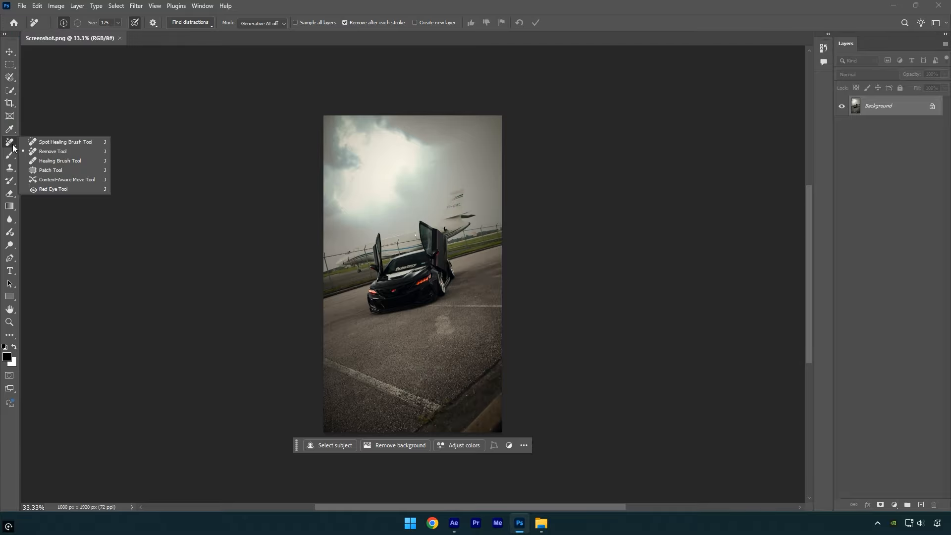
pyautogui.click(60, 151)
pyautogui.moveTo(376, 242)
pyautogui.mouseDown()
pyautogui.moveTo(369, 307)
pyautogui.moveTo(416, 304)
pyautogui.moveTo(441, 231)
pyautogui.moveTo(407, 255)
pyautogui.mouseUp()
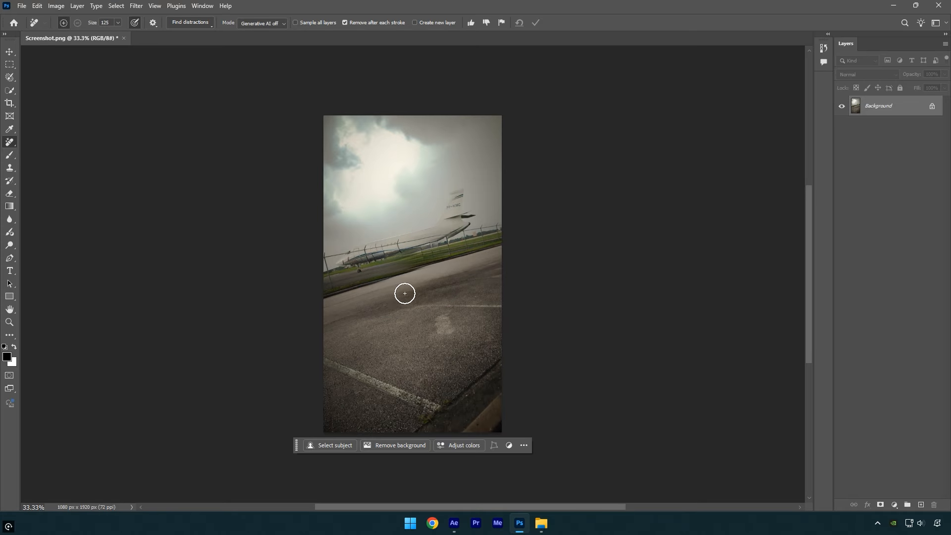
pyautogui.moveTo(403, 291)
pyautogui.mouseDown()
pyautogui.moveTo(403, 252)
pyautogui.moveTo(421, 261)
pyautogui.moveTo(384, 276)
pyautogui.moveTo(396, 280)
pyautogui.mouseUp()
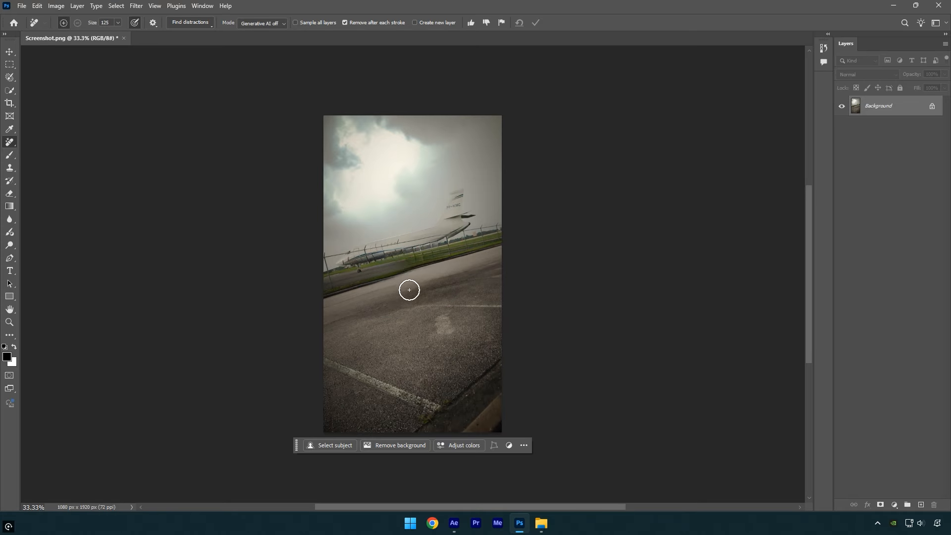
# Export the Background layer as a quality 7 JPG named Clean in the Car Slice folder, and close Photoshop
pyautogui.rightClick(909, 109)
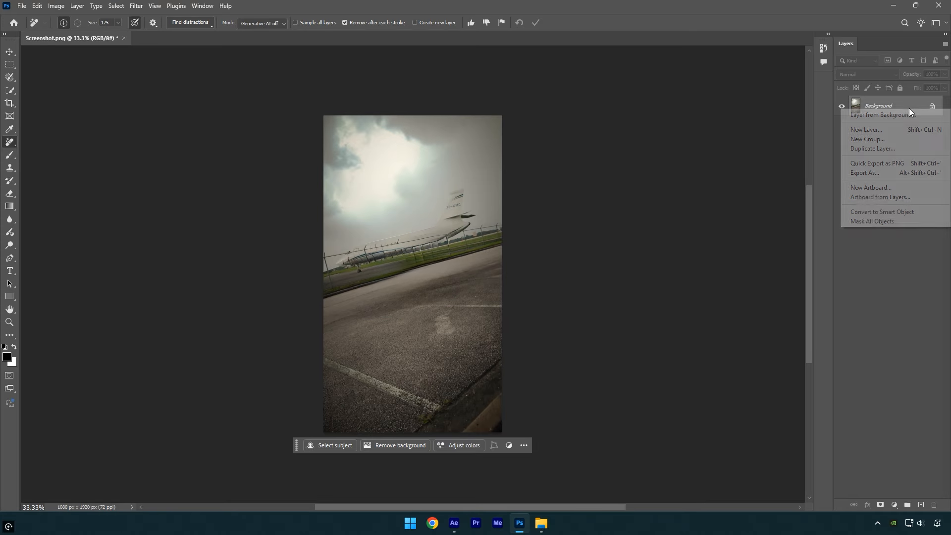
pyautogui.click(871, 172)
pyautogui.moveTo(735, 98); pyautogui.dragTo(757, 96)
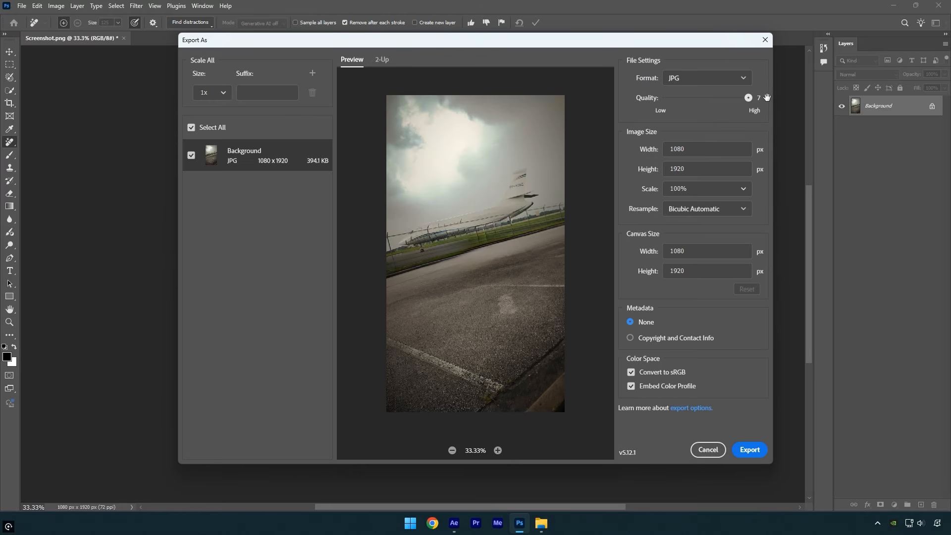
pyautogui.click(750, 449)
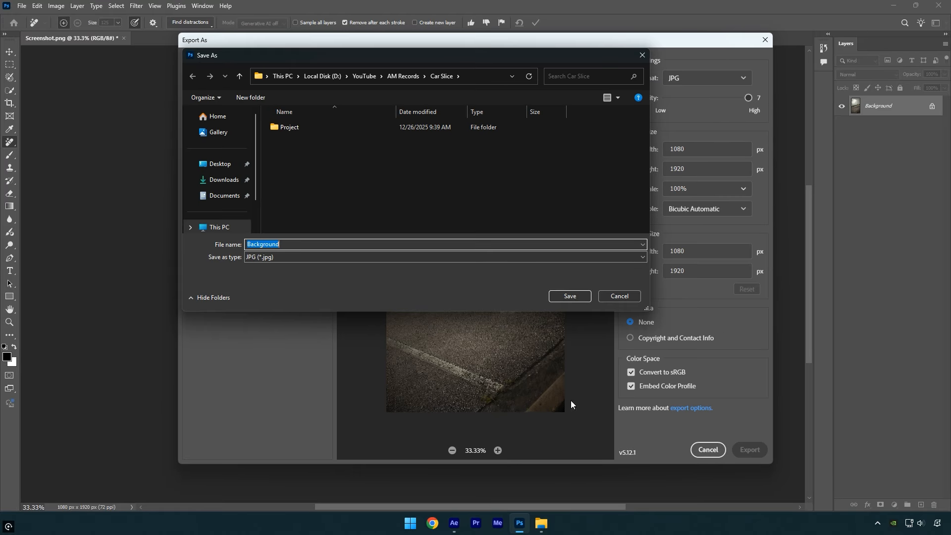
pyautogui.write('Clean')
pyautogui.click(570, 295)
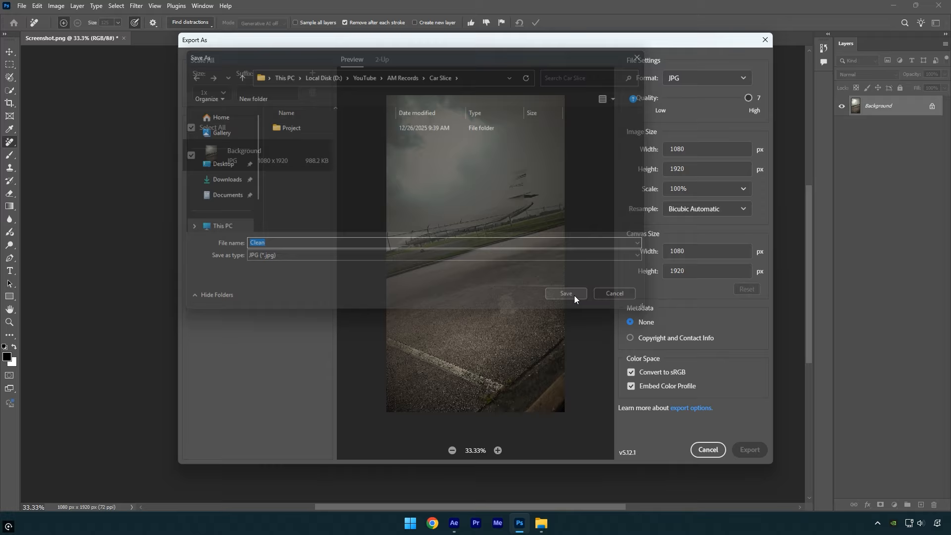
pyautogui.hotkey('ctrl', 'q')
# Import the Screenshot and Clean images from the Car Slice folder above the clips in the Tutorial composition's timeline
pyautogui.click(470, 194)
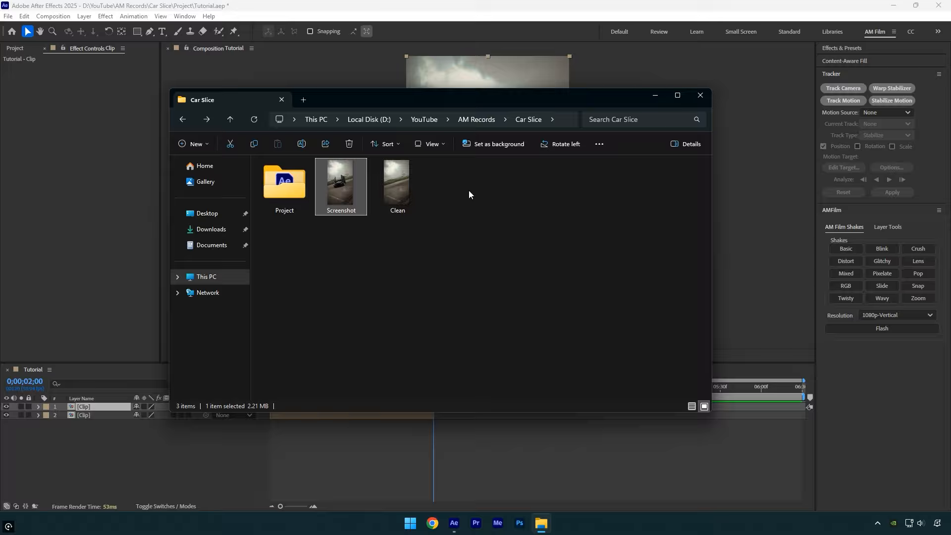
pyautogui.moveTo(450, 240); pyautogui.dragTo(292, 250)
pyautogui.moveTo(341, 198); pyautogui.dragTo(175, 465)
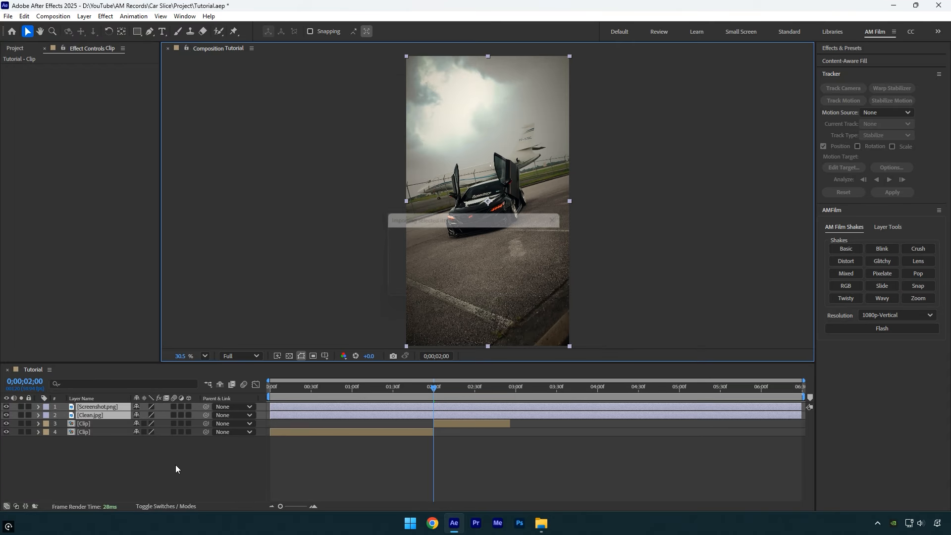
# Make both image layers span 0;00;02;00 to 0;00;03;08 and move the second Clip part to start right after them
pyautogui.moveTo(272, 416); pyautogui.dragTo(434, 429)
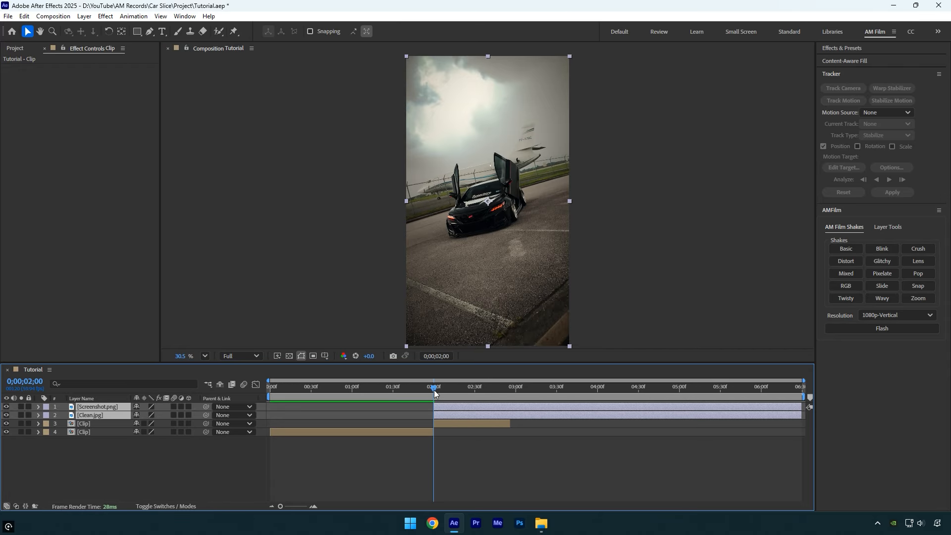
pyautogui.moveTo(435, 394); pyautogui.dragTo(526, 391)
pyautogui.hotkey('alt', ']')
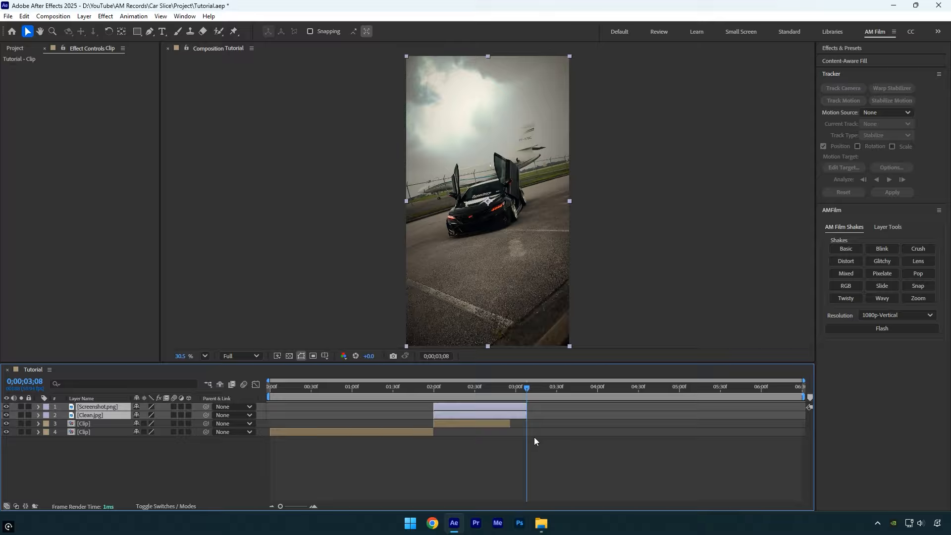
pyautogui.moveTo(455, 425); pyautogui.dragTo(542, 424)
pyautogui.moveTo(525, 390); pyautogui.dragTo(489, 389)
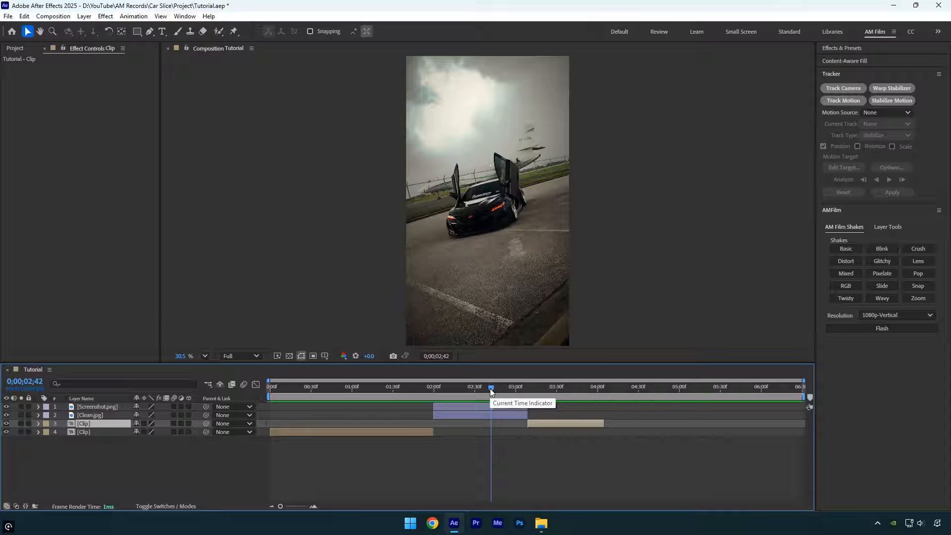
# Rename the Screenshot.png layer as Car only
pyautogui.click(463, 406)
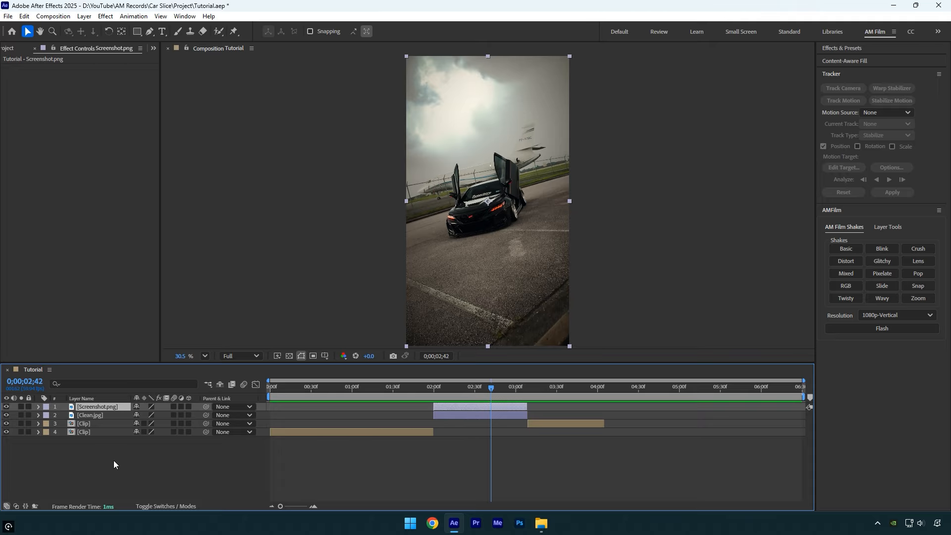
pyautogui.press('Return')
pyautogui.write('Car only')
pyautogui.press('Return')
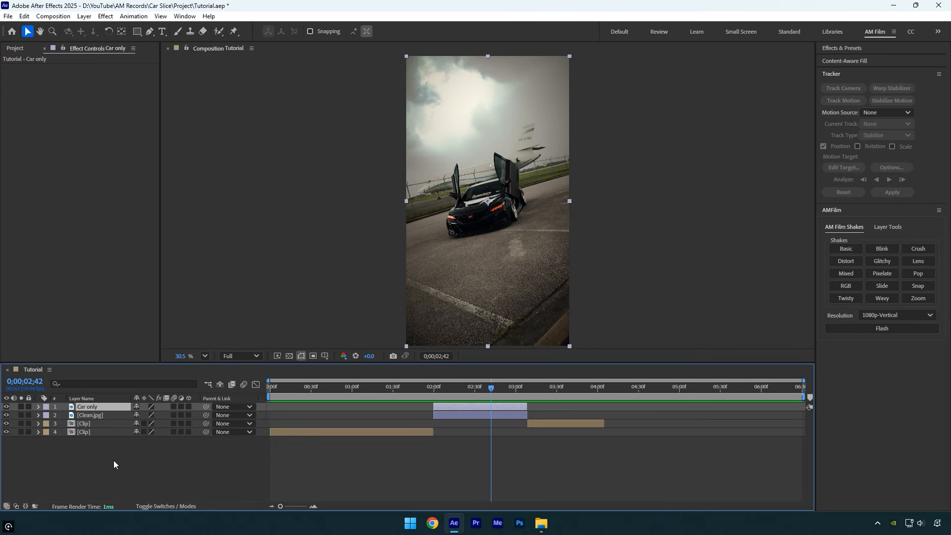
# Draw a closed Pen tool mask around the car's outline, including its open doors, on the Car only layer
pyautogui.click(149, 31)
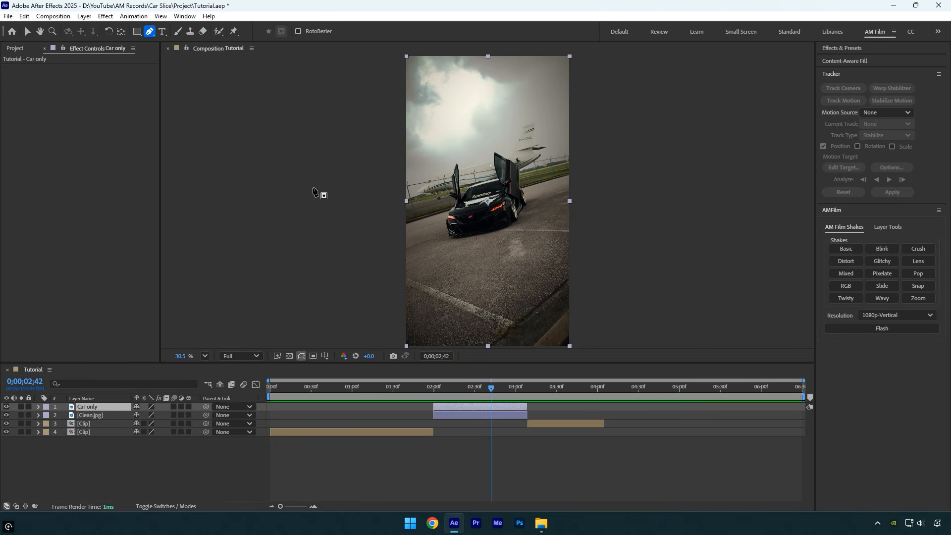
pyautogui.scroll(4, 488, 218)
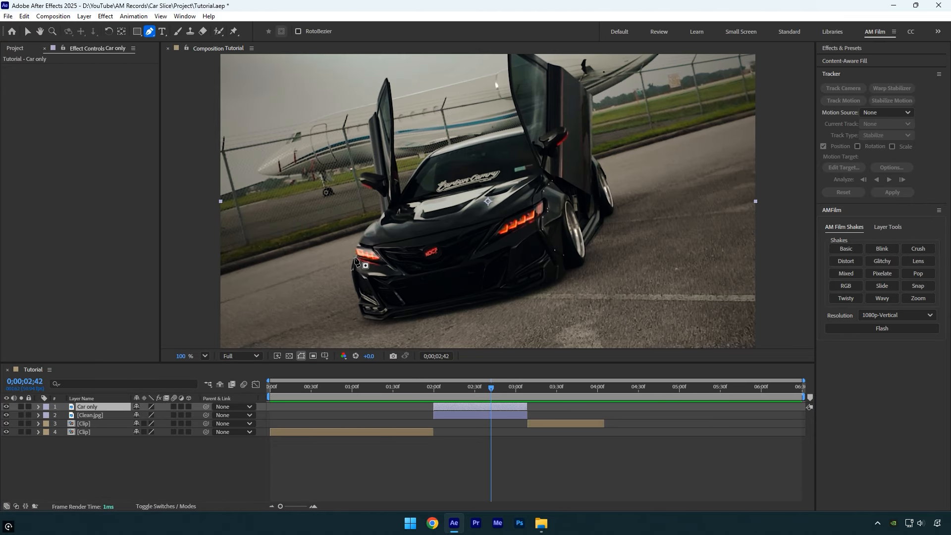
pyautogui.click(354, 257)
pyautogui.moveTo(350, 272); pyautogui.dragTo(361, 316)
pyautogui.moveTo(374, 321); pyautogui.dragTo(381, 321)
pyautogui.moveTo(406, 317); pyautogui.dragTo(416, 315)
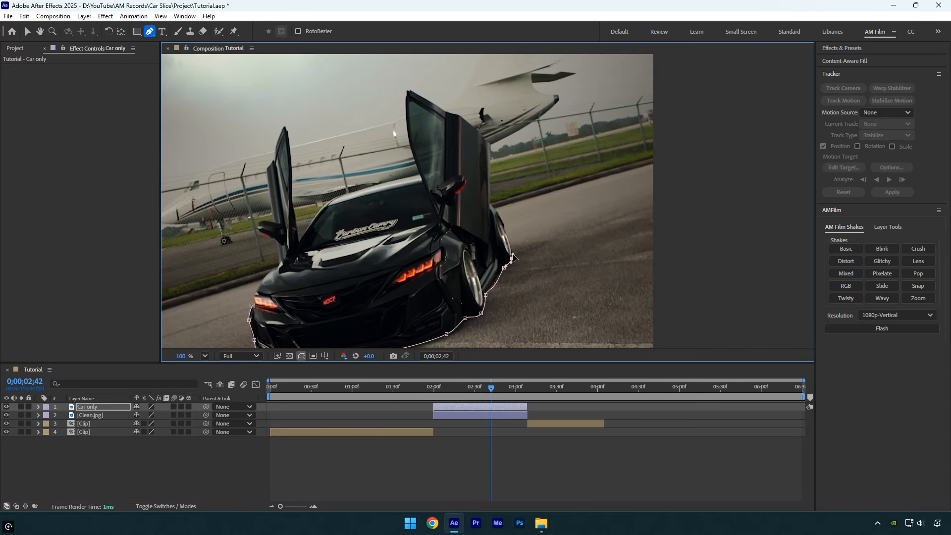
pyautogui.scroll(4, 301, 288)
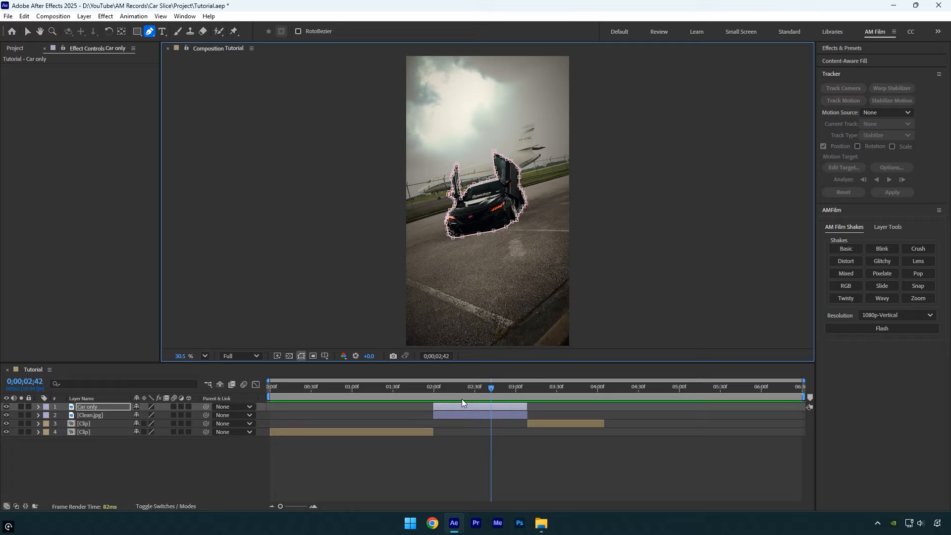
# Pre-compose the masked layer as Car only, moving all attributes and adjusting the duration to its time span, and set its label to Red
pyautogui.rightClick(475, 408)
pyautogui.click(518, 340)
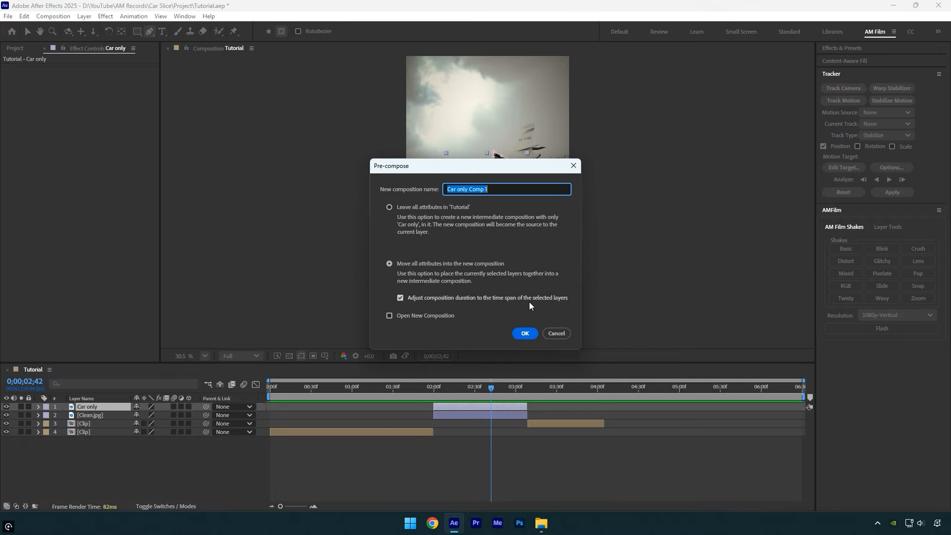
pyautogui.click(419, 266)
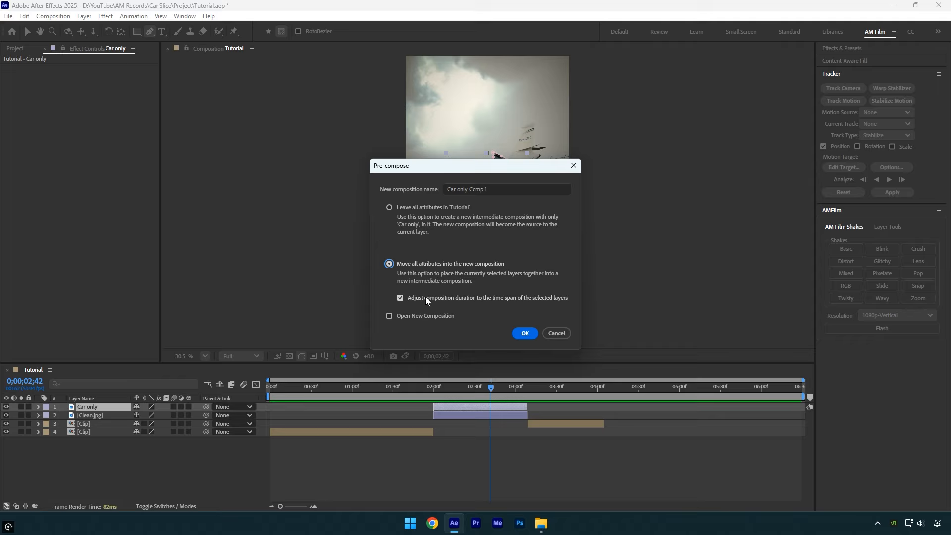
pyautogui.moveTo(495, 189); pyautogui.dragTo(468, 191)
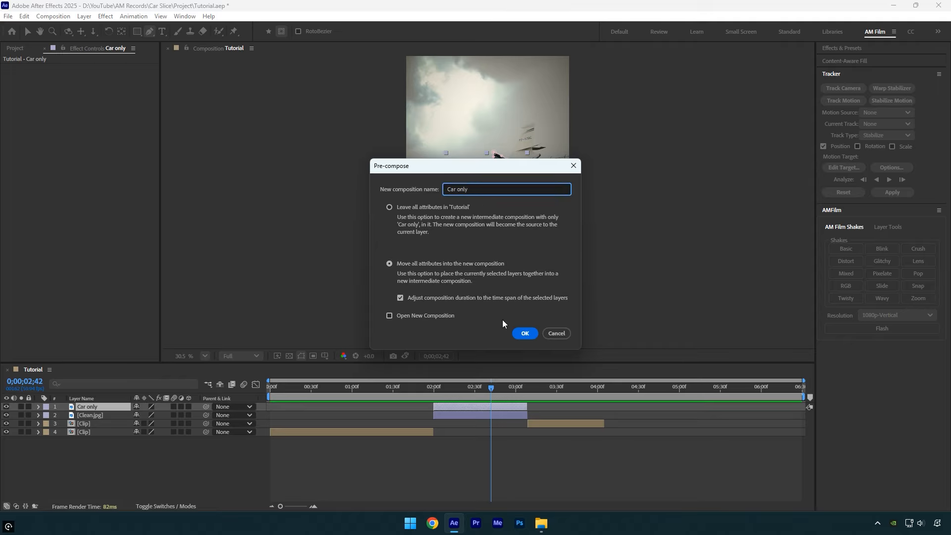
pyautogui.click(525, 333)
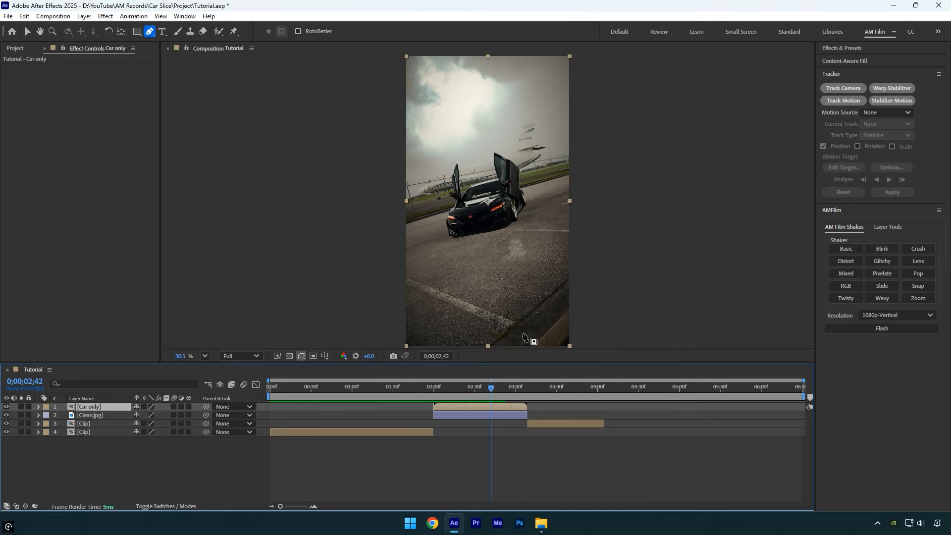
pyautogui.click(46, 408)
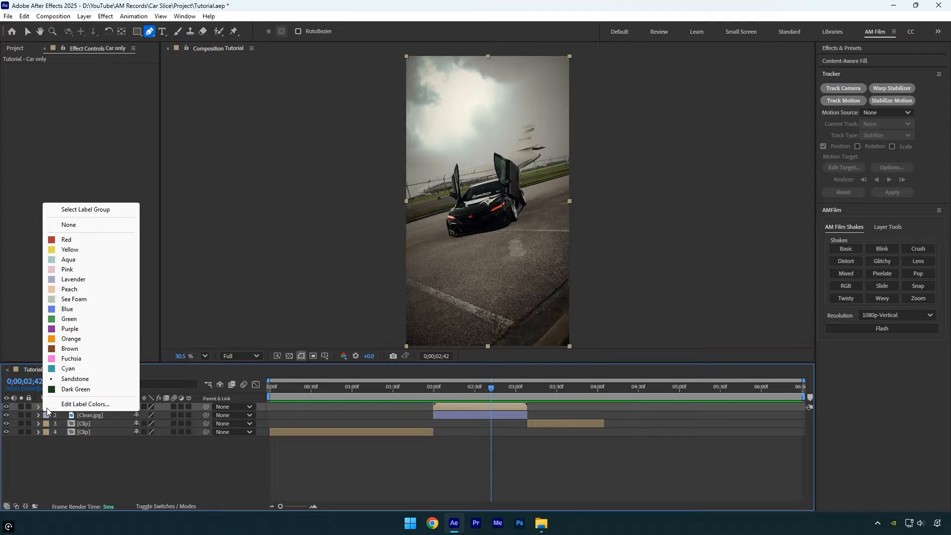
pyautogui.click(74, 240)
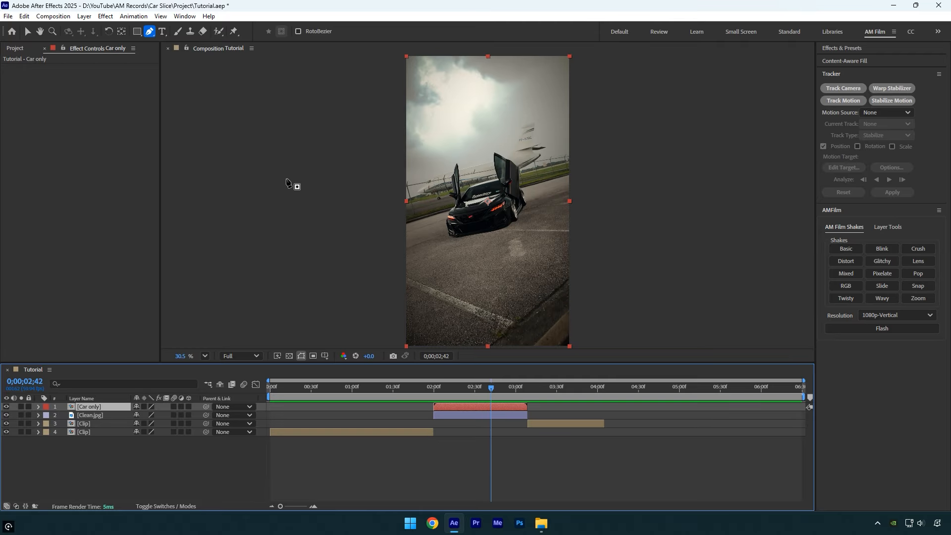
# Mask the left half of the car on the Car only layer with a tall rectangle, and duplicate the layer
pyautogui.click(135, 34)
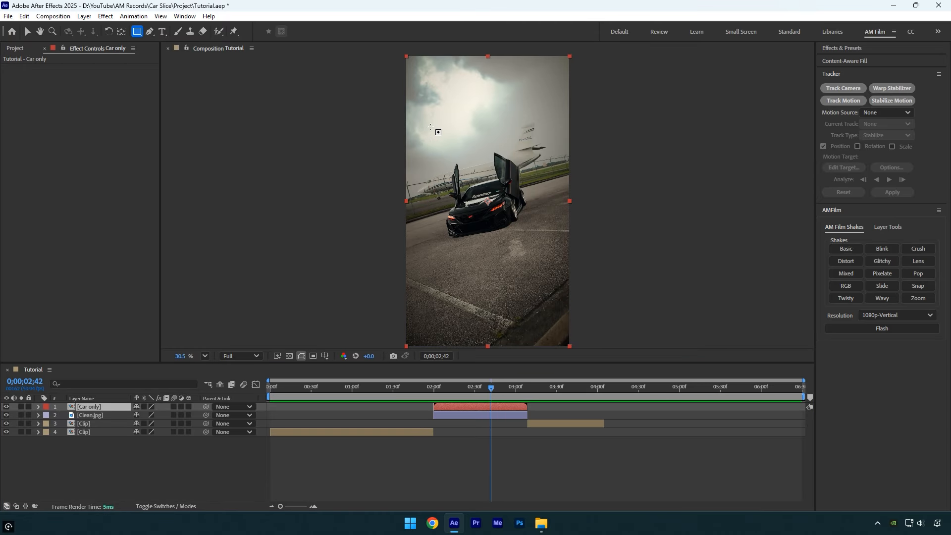
pyautogui.moveTo(430, 127); pyautogui.dragTo(482, 276)
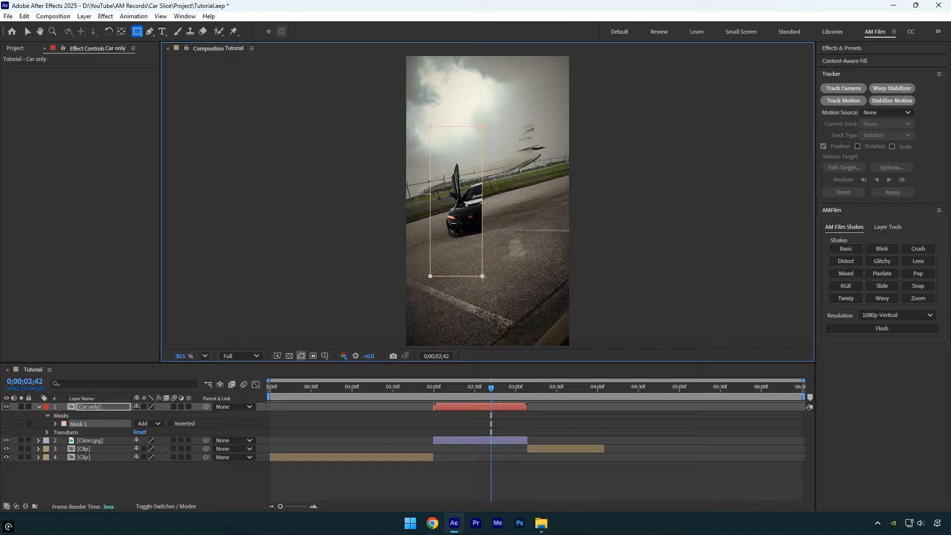
pyautogui.click(475, 406)
pyautogui.hotkey('ctrl', 'd')
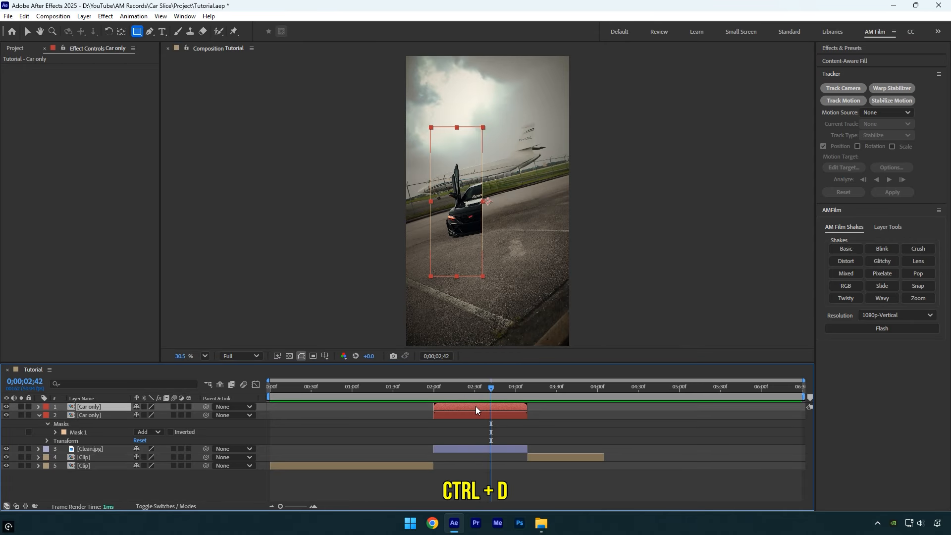
# Set the mode of Mask 1 on the upper Car only copy to Subtract
pyautogui.press('m')
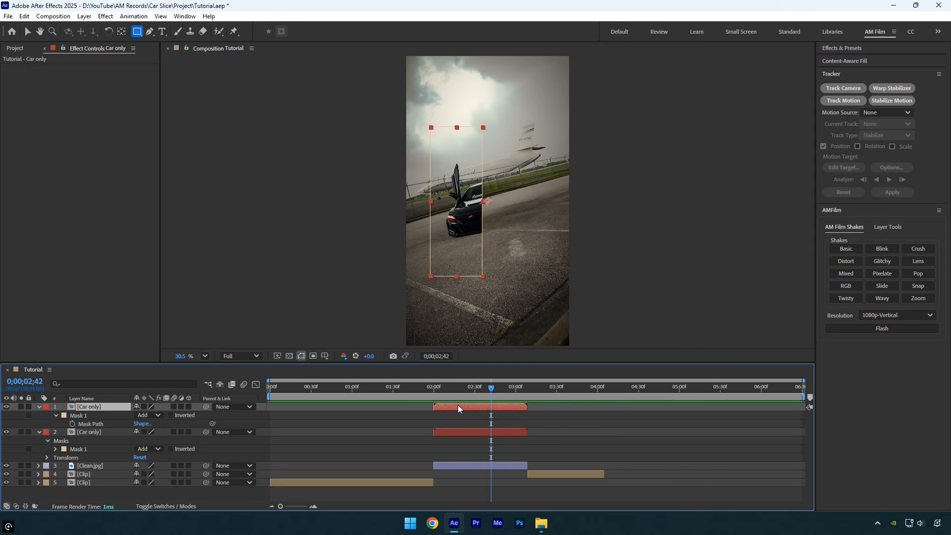
pyautogui.click(150, 416)
pyautogui.click(163, 447)
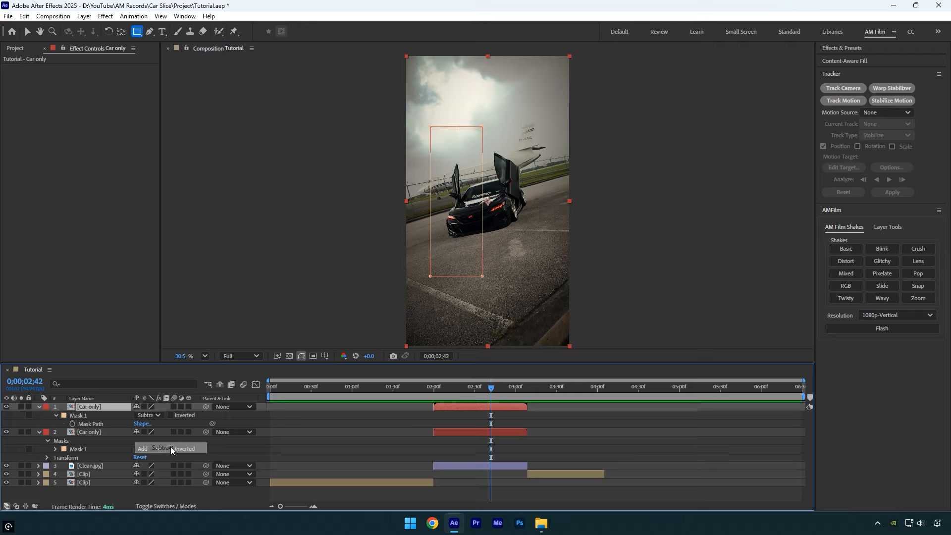
# Try moving the upper Car only half away from the other half, undo the move and deselect the layer
pyautogui.click(443, 419)
pyautogui.click(449, 407)
pyautogui.press('v')
pyautogui.moveTo(483, 233); pyautogui.dragTo(503, 184)
pyautogui.hotkey('ctrl', 'z')
pyautogui.click(543, 419)
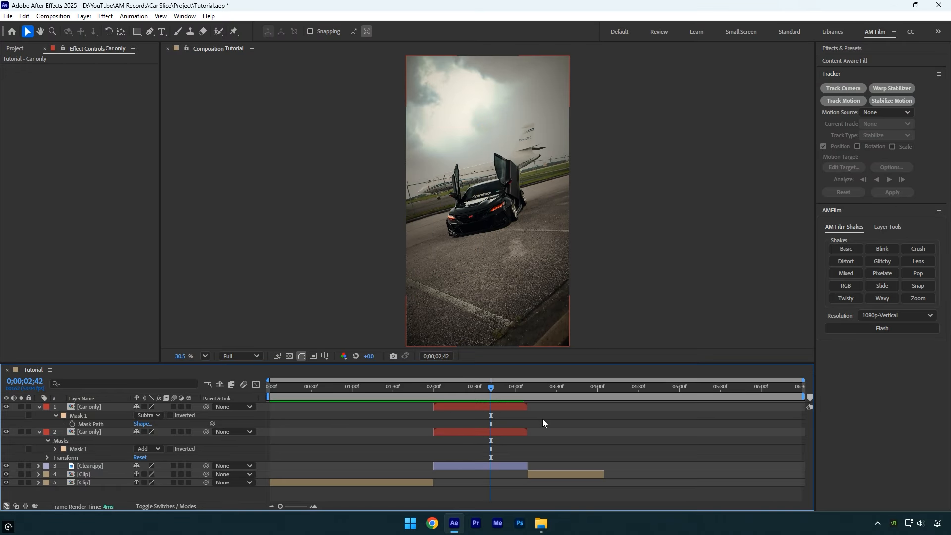
# Add Position keyframes to both Car only layers at 0;00;02;00 and at 0;00;03;08
pyautogui.press('u')
pyautogui.moveTo(483, 391); pyautogui.dragTo(434, 391)
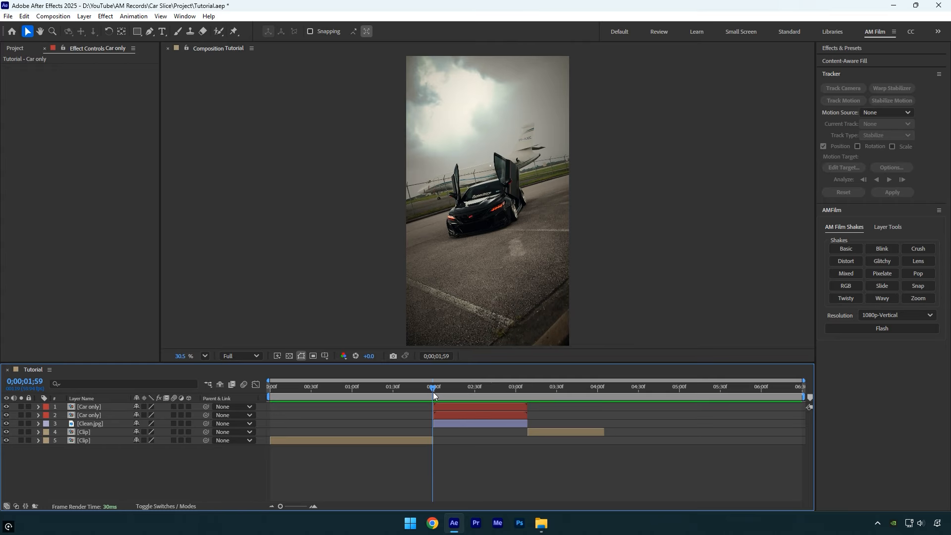
pyautogui.click(94, 409)
pyautogui.keyDown('shift'); pyautogui.click(94, 416); pyautogui.keyUp('shift')
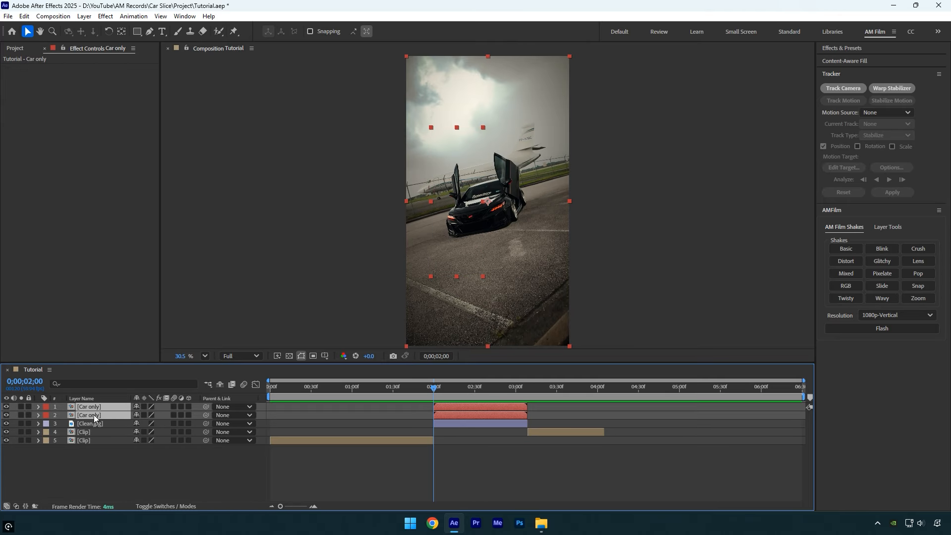
pyautogui.press('p')
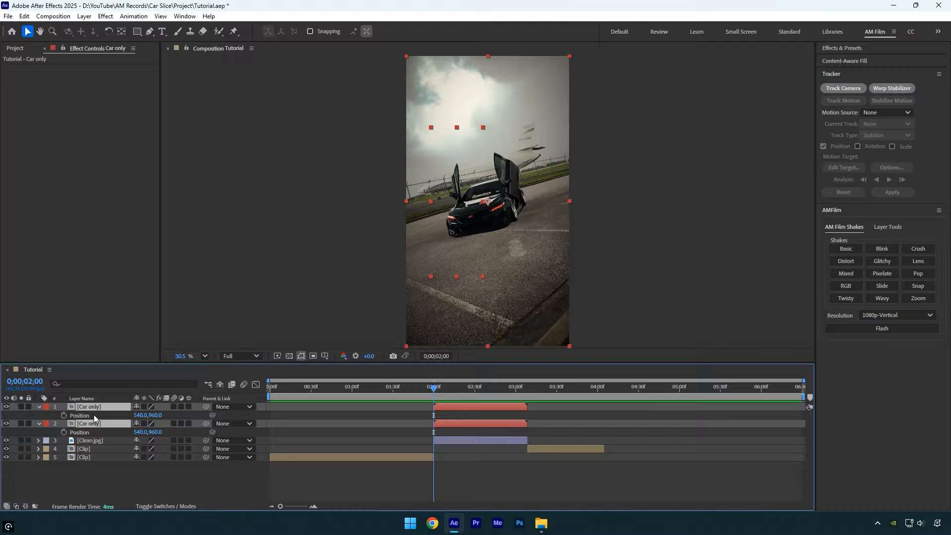
pyautogui.click(64, 415)
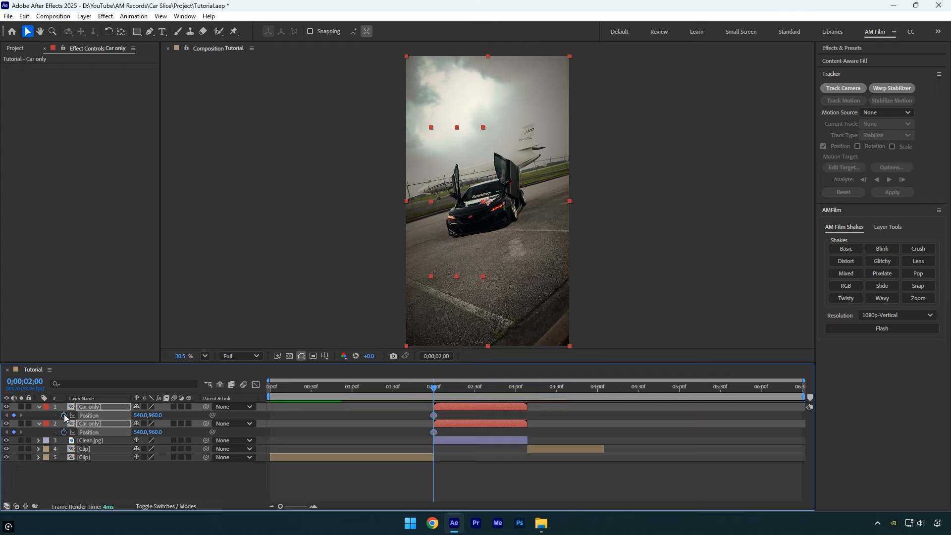
pyautogui.moveTo(439, 396); pyautogui.dragTo(526, 394)
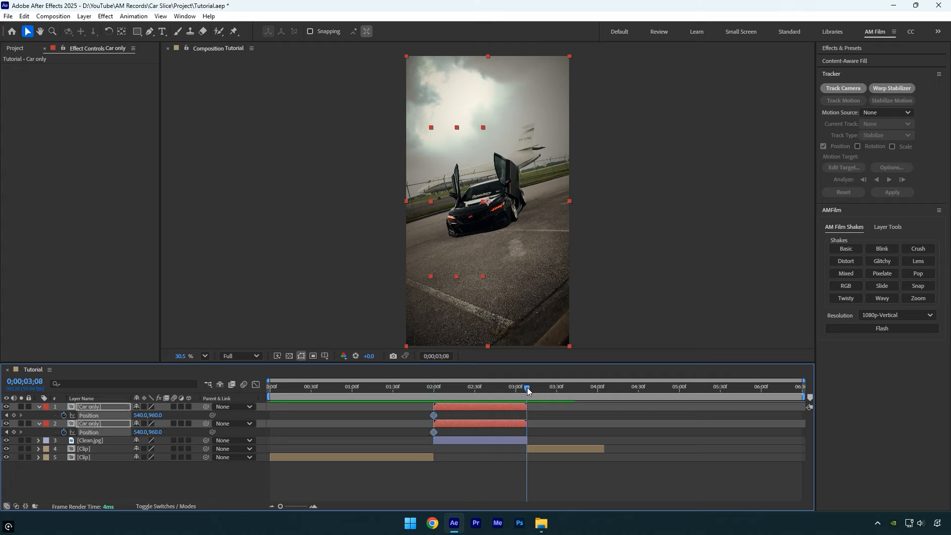
pyautogui.click(14, 415)
pyautogui.click(14, 432)
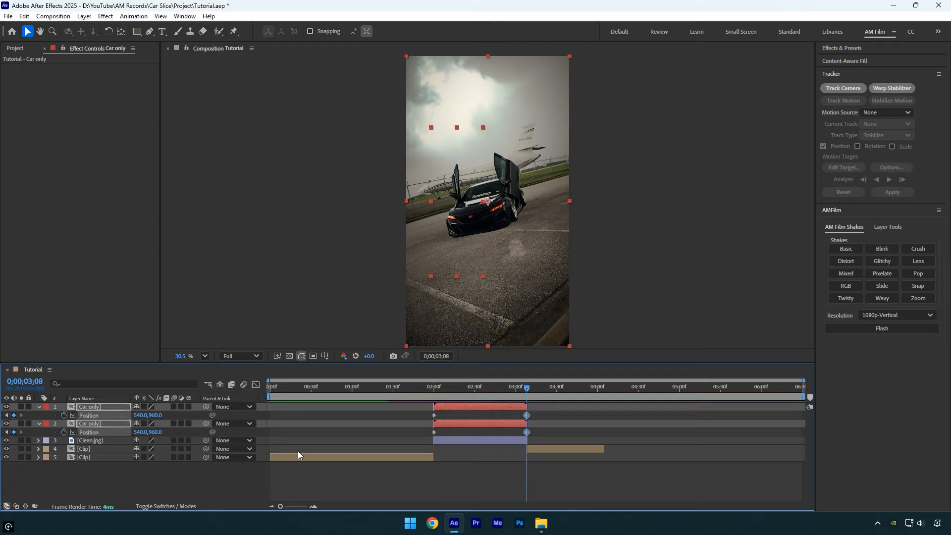
# At 0;00;02;34, raise both Car only layers to Position 540, 708, and offset the upper copy to 550, 632
pyautogui.moveTo(527, 391); pyautogui.dragTo(480, 393)
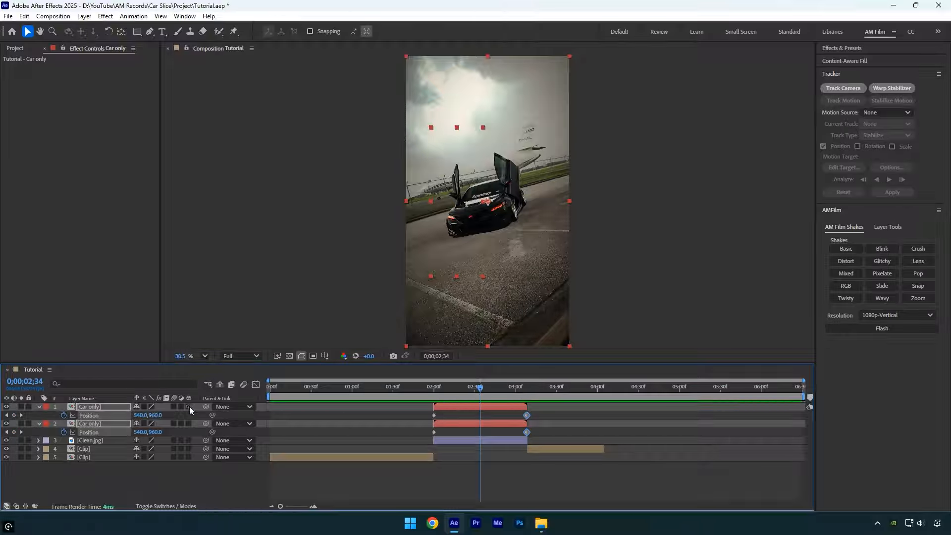
pyautogui.moveTo(157, 418); pyautogui.dragTo(30, 422)
pyautogui.click(123, 476)
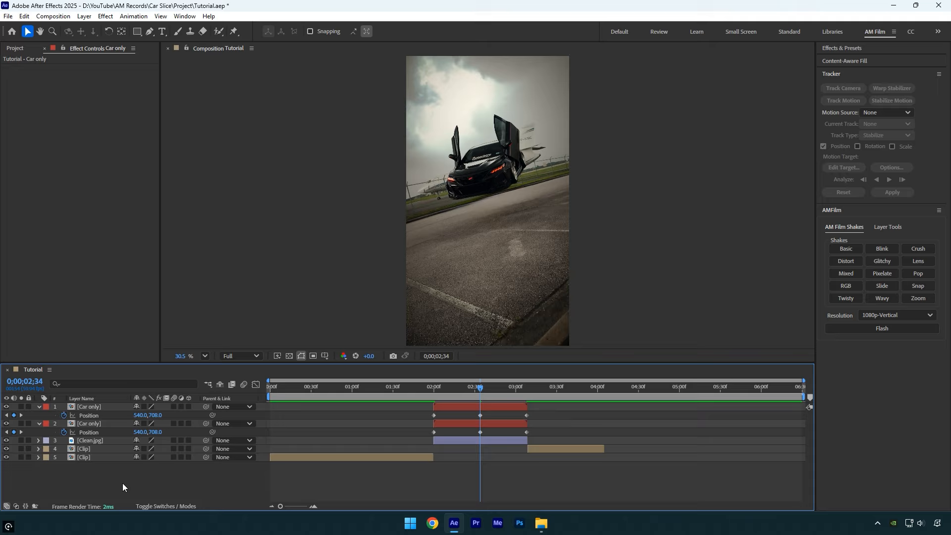
pyautogui.click(93, 407)
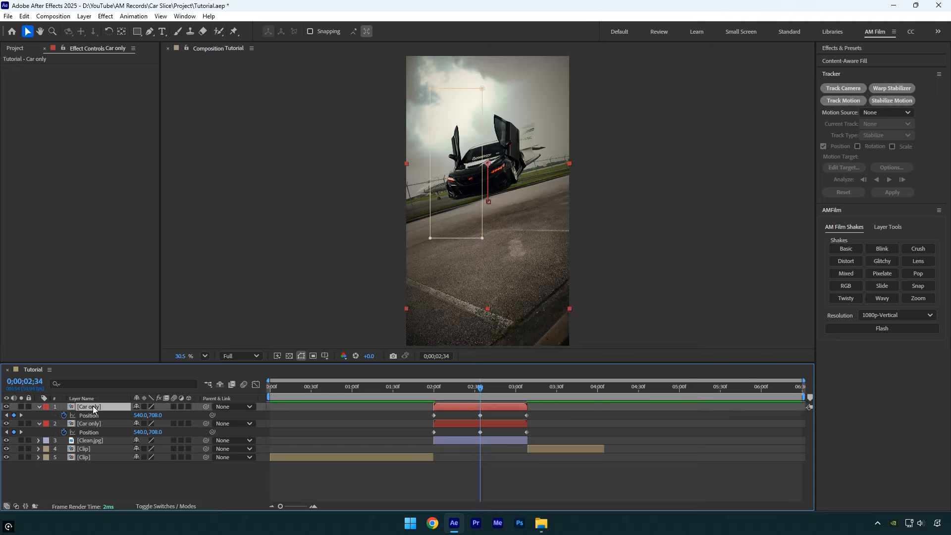
pyautogui.moveTo(136, 416); pyautogui.dragTo(166, 417)
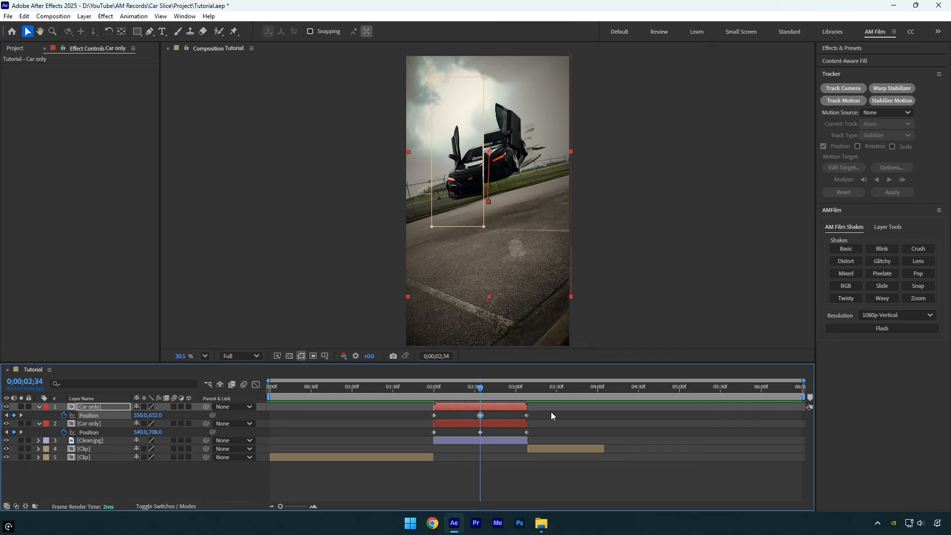
# Apply Easy Ease to all Position keyframes of both Car only layers and display them in the graph editor as speed graphs
pyautogui.moveTo(551, 409); pyautogui.dragTo(421, 438)
pyautogui.press('F9')
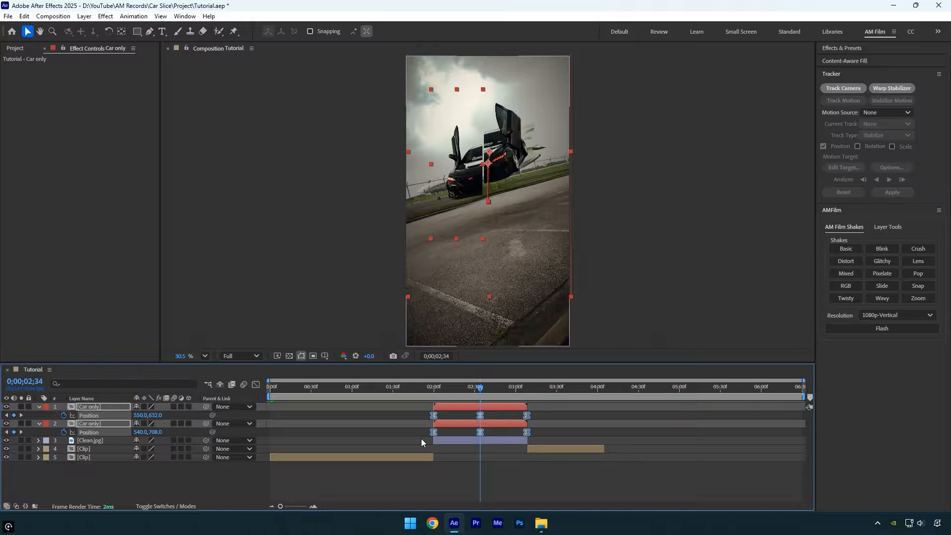
pyautogui.click(256, 385)
pyautogui.rightClick(335, 431)
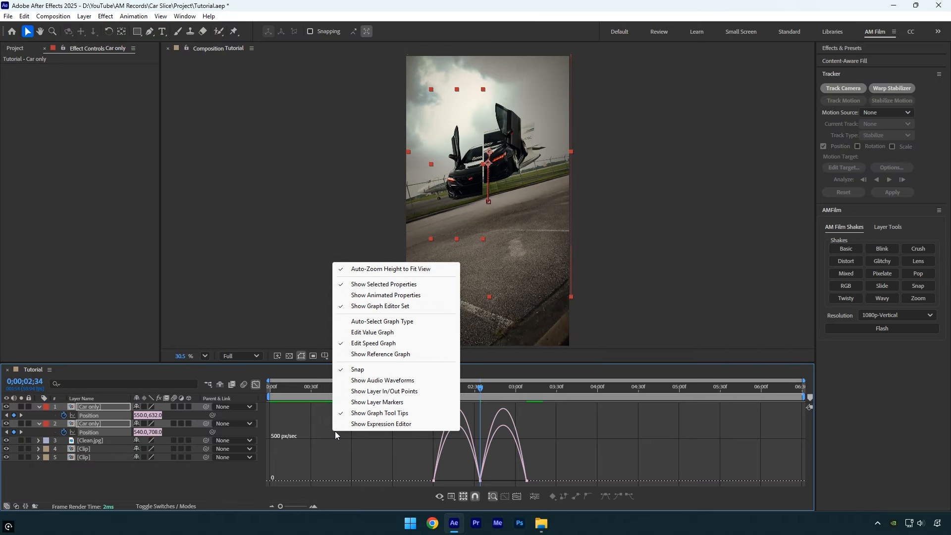
pyautogui.click(367, 344)
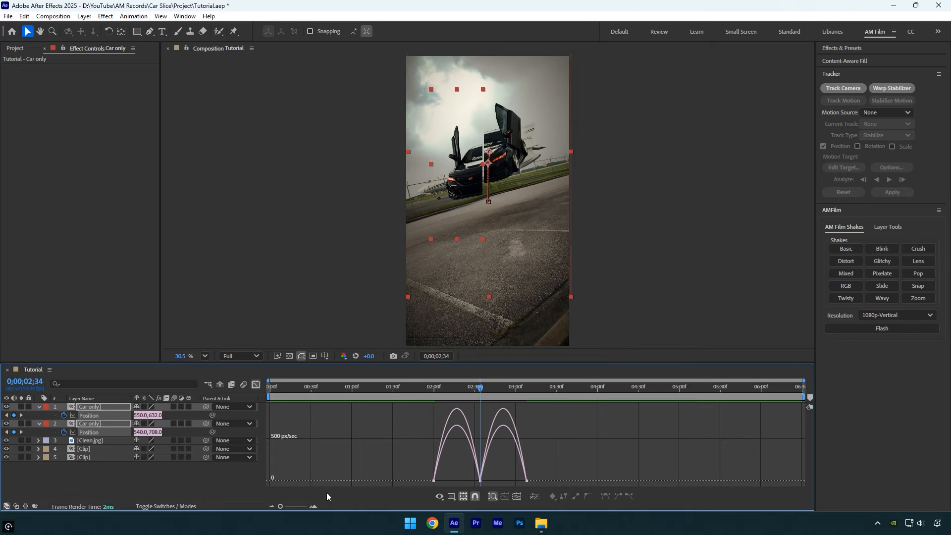
# Reshape the Car only speed curves so the movement is fast at both ends and slow around the middle keyframes, and close the graph editor
pyautogui.click(313, 506)
pyautogui.moveTo(374, 471)
pyautogui.mouseDown()
pyautogui.moveTo(399, 484)
pyautogui.moveTo(388, 477)
pyautogui.mouseUp()
pyautogui.moveTo(456, 469); pyautogui.dragTo(434, 477)
pyautogui.moveTo(496, 477); pyautogui.dragTo(525, 479)
pyautogui.moveTo(565, 469)
pyautogui.mouseDown()
pyautogui.moveTo(581, 483)
pyautogui.moveTo(572, 478)
pyautogui.mouseUp()
pyautogui.hotkey('shift', 'F3')
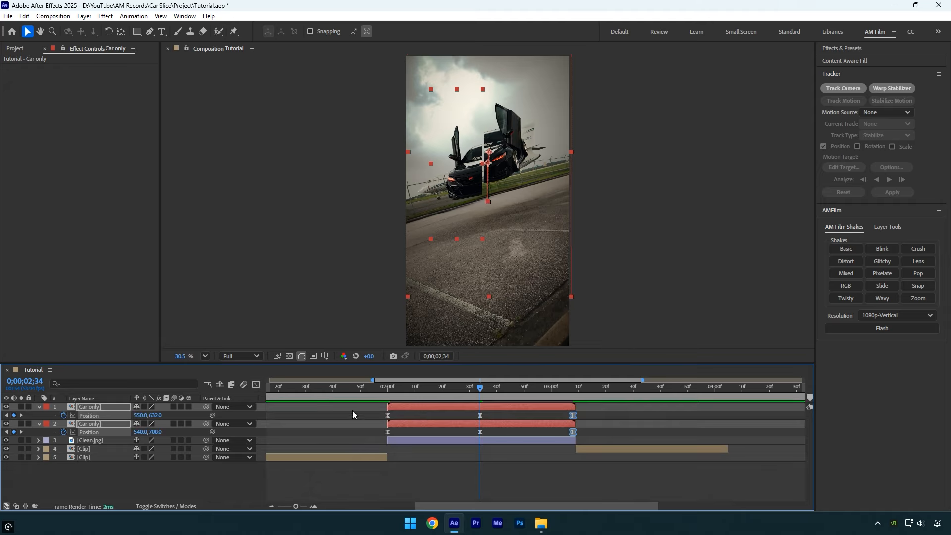
# Preview the slice animation and trim the composition to end with the last Clip layer, at about 0;00;04;04
pyautogui.moveTo(350, 391); pyautogui.dragTo(310, 394)
pyautogui.press('space')
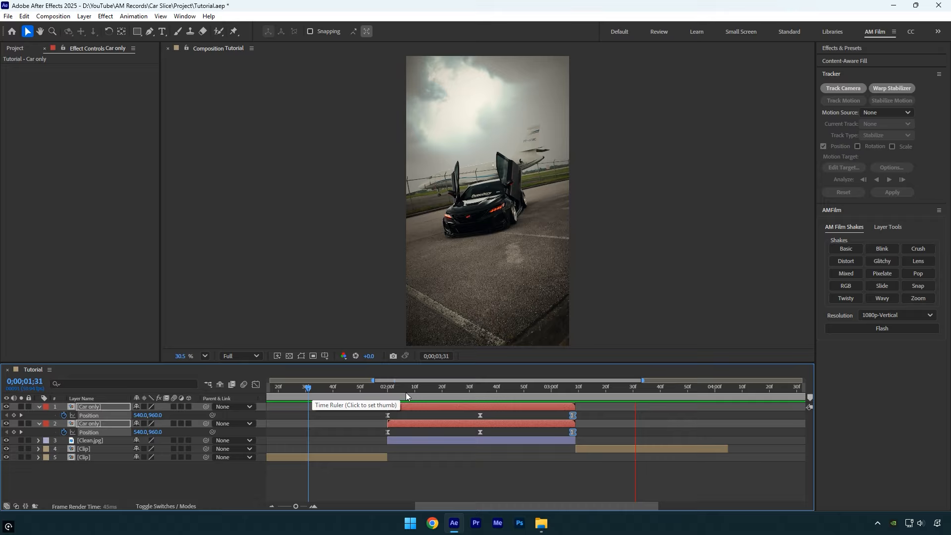
pyautogui.click(726, 396)
pyautogui.hotkey('ctrl', 'shift', 'x')
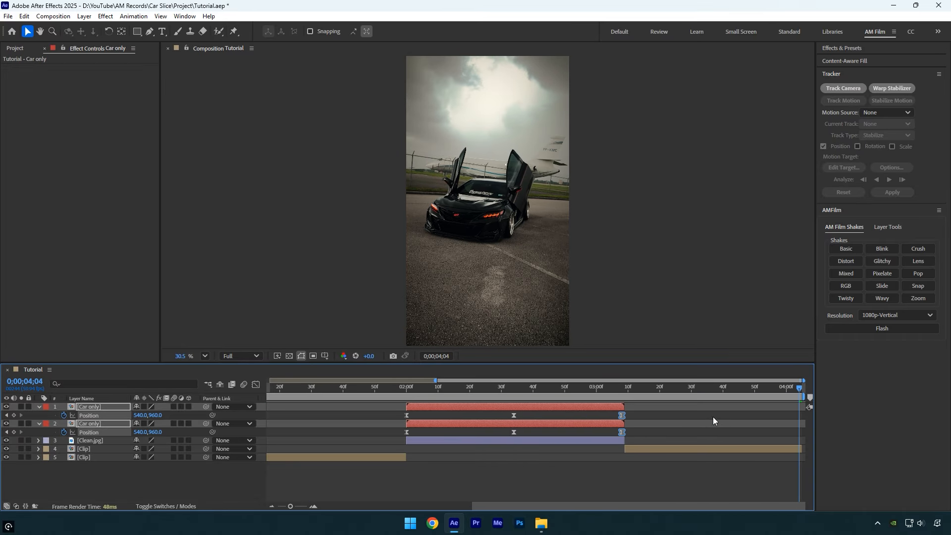
pyautogui.click(271, 506)
pyautogui.click(271, 506)
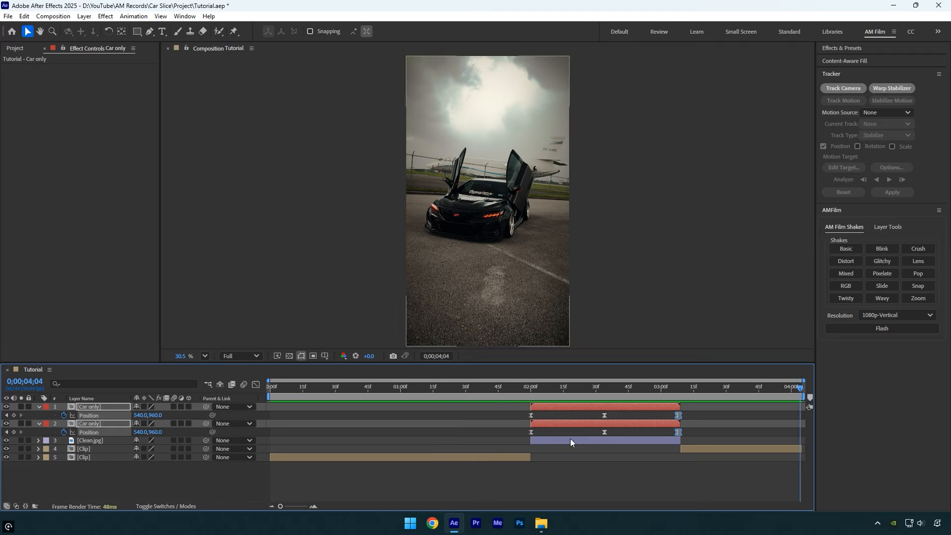
# Create a camera layer with the offered settings and trim its end to match the end of the Car only layers
pyautogui.click(560, 388)
pyautogui.moveTo(555, 389); pyautogui.dragTo(612, 390)
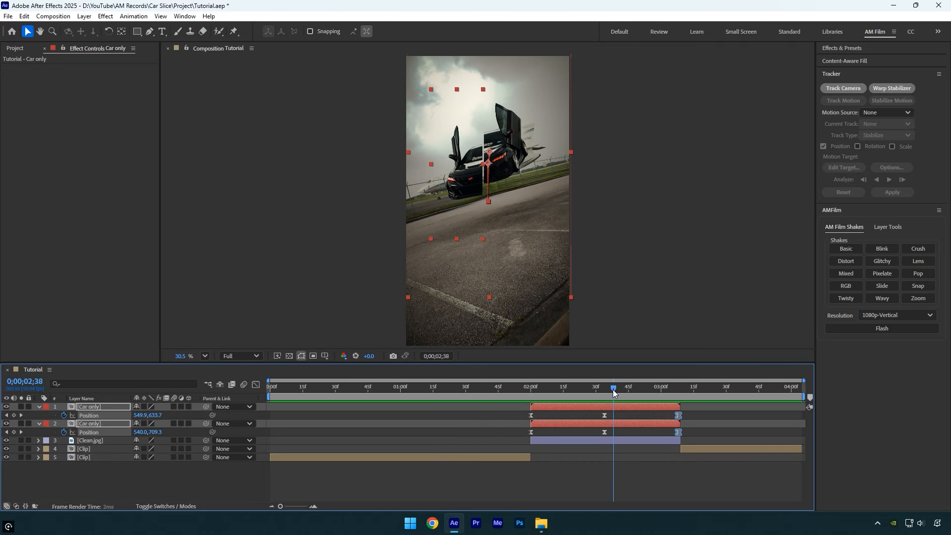
pyautogui.rightClick(167, 484)
pyautogui.moveTo(170, 363)
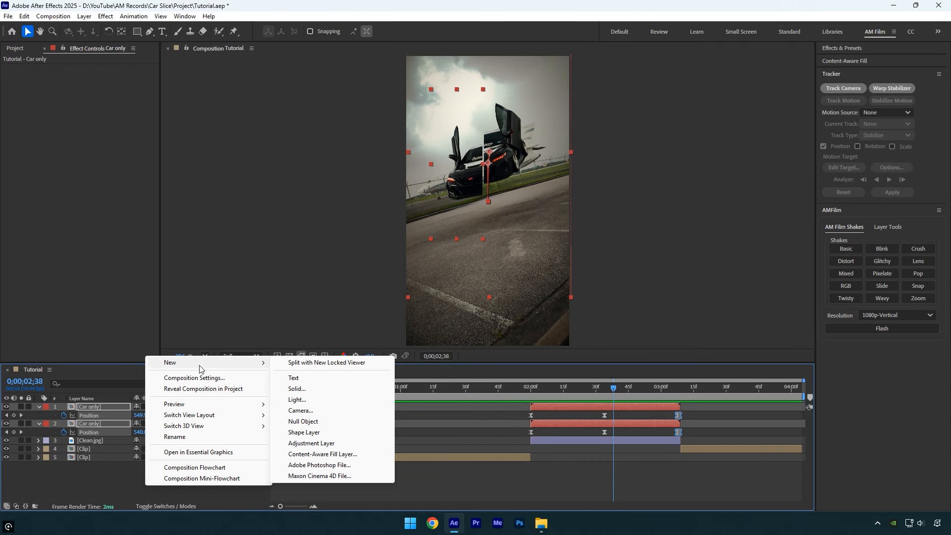
pyautogui.click(308, 411)
pyautogui.click(599, 361)
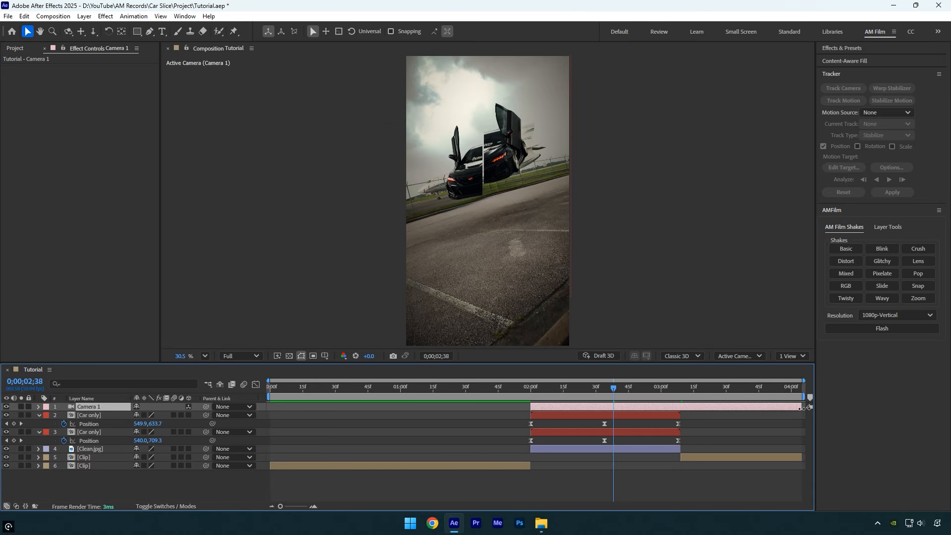
pyautogui.moveTo(802, 406); pyautogui.dragTo(680, 407)
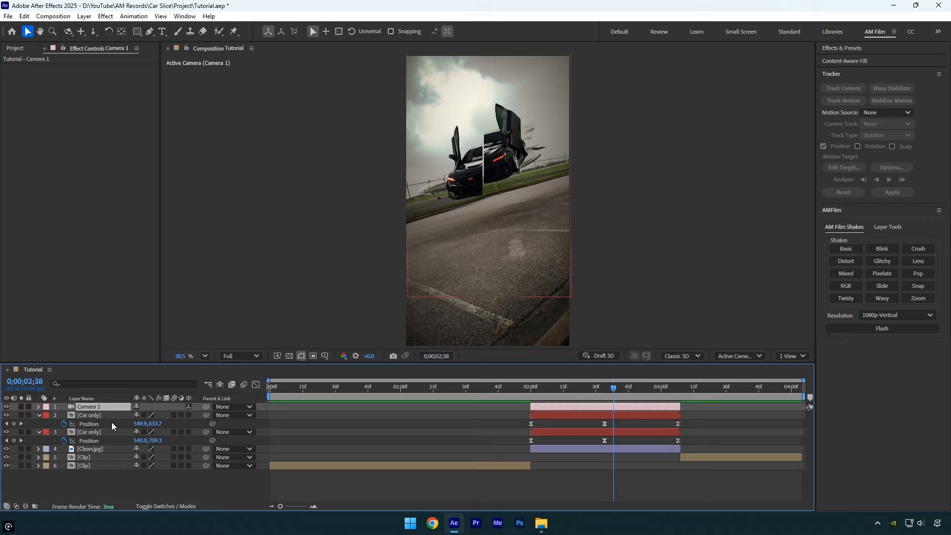
# Collapse the properties of both Car only layers and make the Car only layers and Clean.jpg 3D layers
pyautogui.click(90, 416)
pyautogui.press('u')
pyautogui.click(86, 423)
pyautogui.press('u')
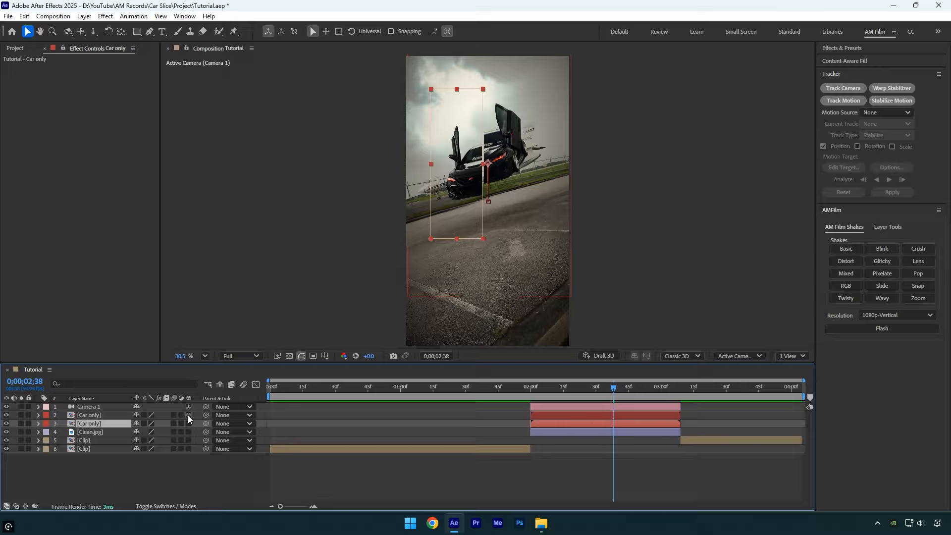
pyautogui.moveTo(189, 415); pyautogui.dragTo(187, 429)
# Add Point of Interest and Position keyframes to Camera 1 at 0;00;02;00 and at 0;00;03;08
pyautogui.moveTo(565, 390); pyautogui.dragTo(531, 398)
pyautogui.click(536, 406)
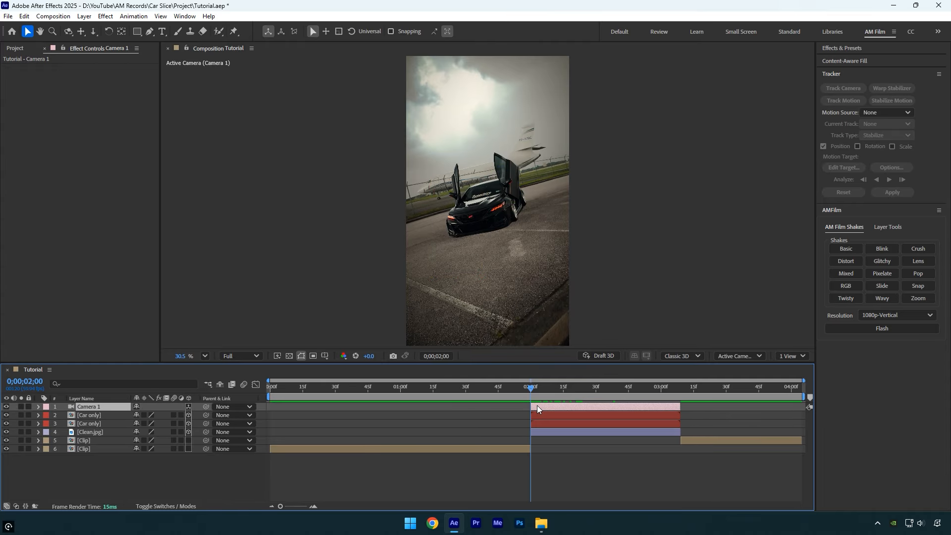
pyautogui.press('a')
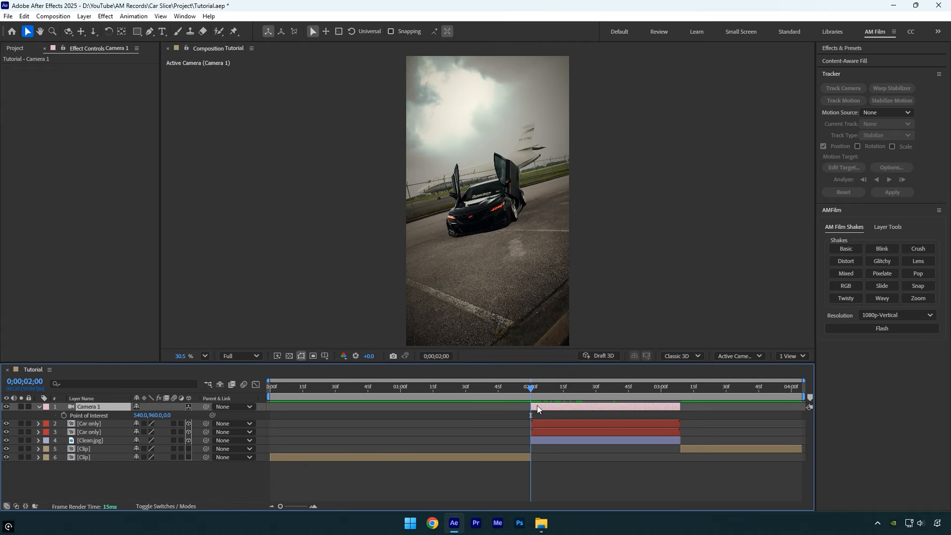
pyautogui.hotkey('shift', 'p')
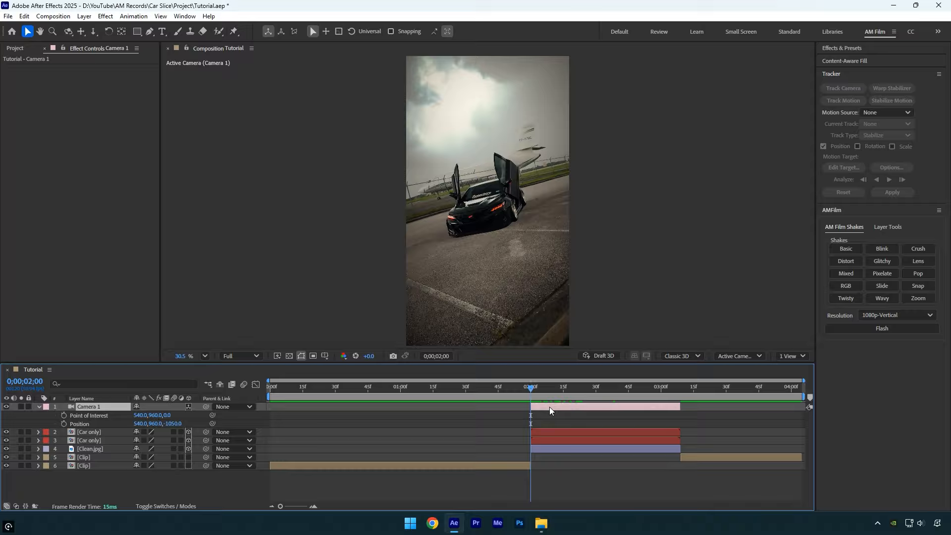
pyautogui.click(64, 422)
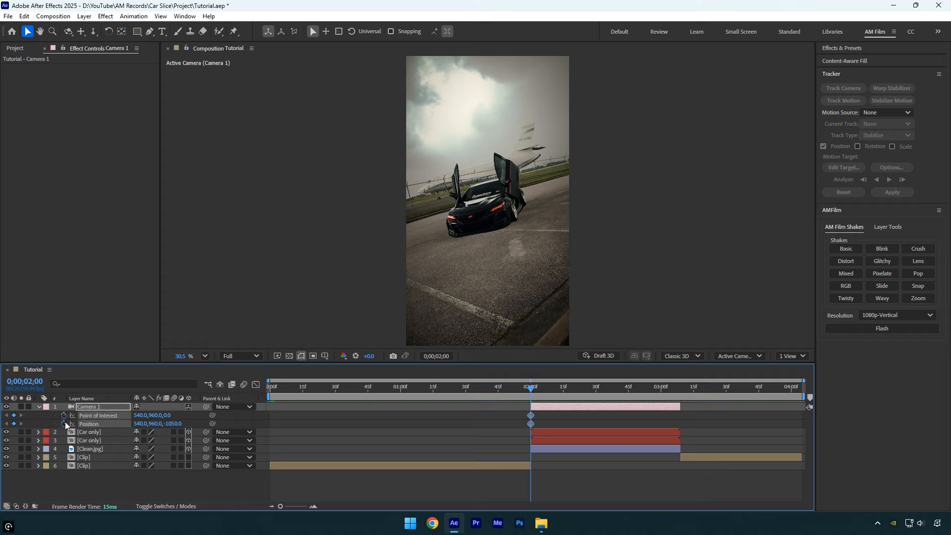
pyautogui.click(678, 391)
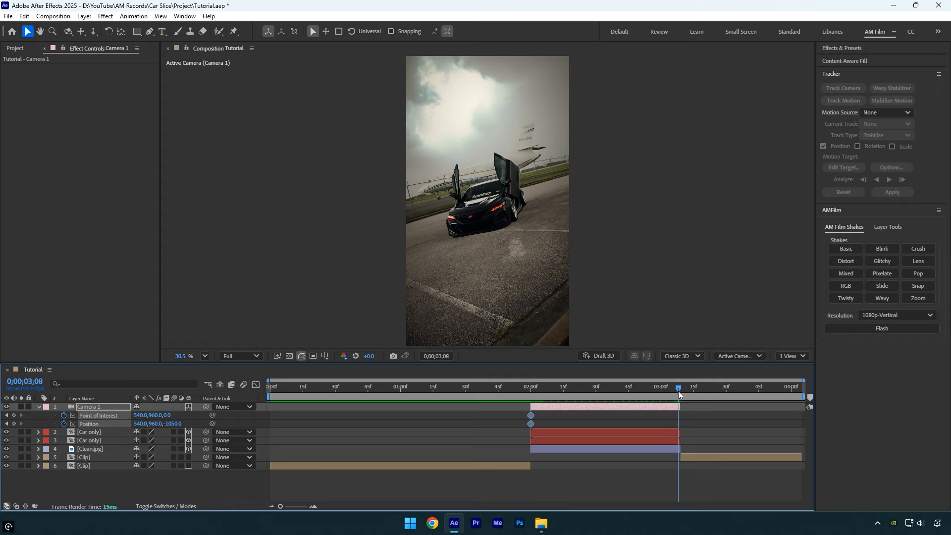
pyautogui.click(14, 415)
pyautogui.click(14, 424)
# At 0;00;02;34, move Camera 1 closer to the sliced car, to Point of Interest 530.6, 865.3, 0 and Position 530.6, 865.3, -709.2
pyautogui.click(83, 435)
pyautogui.press('p')
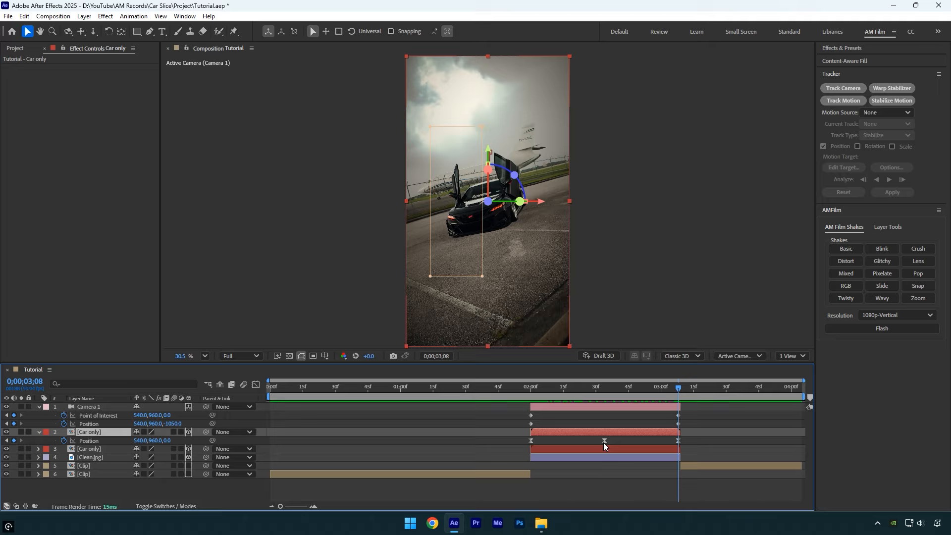
pyautogui.press('j')
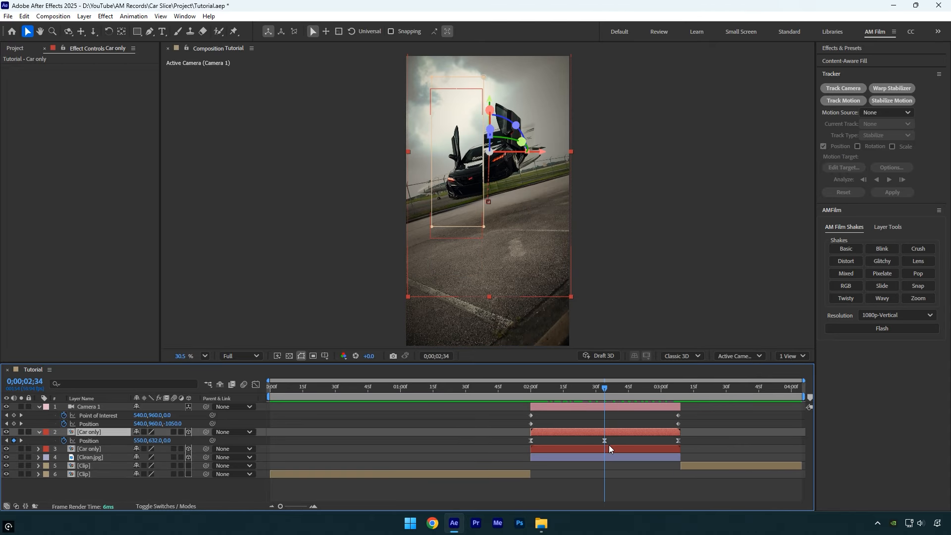
pyautogui.click(611, 409)
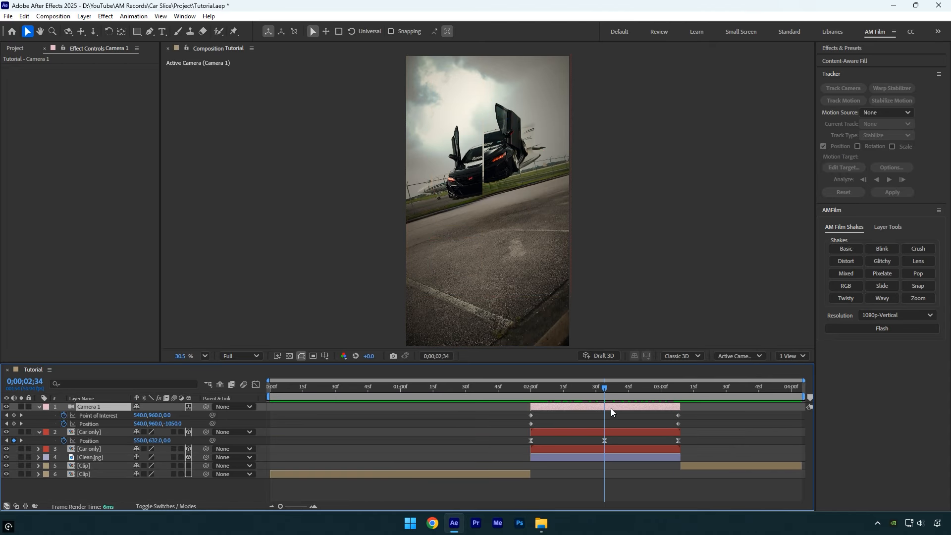
pyautogui.click(94, 32)
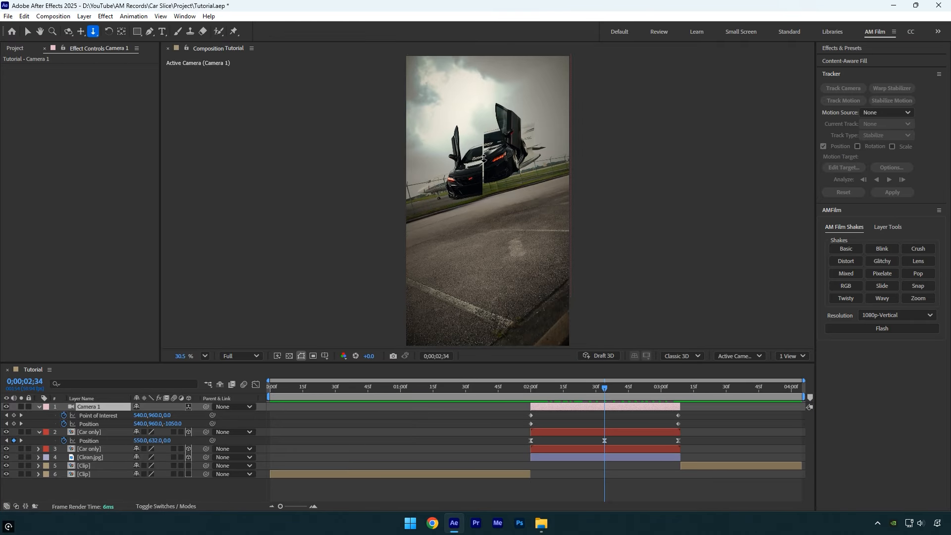
pyautogui.moveTo(486, 161); pyautogui.dragTo(488, 134)
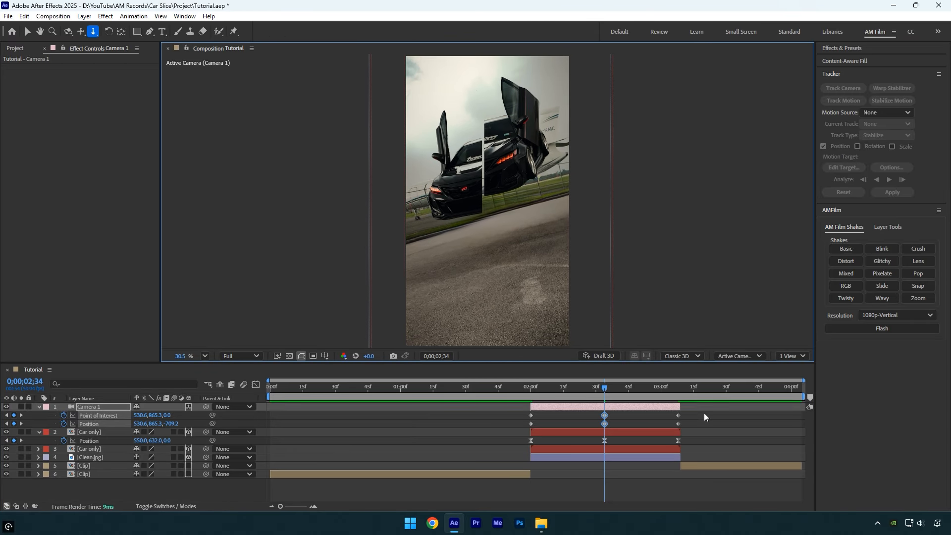
# Ease all Camera 1 keyframes and reshape their speed curves to be fast at both ends and slow around the middle keyframe
pyautogui.moveTo(706, 412); pyautogui.dragTo(522, 429)
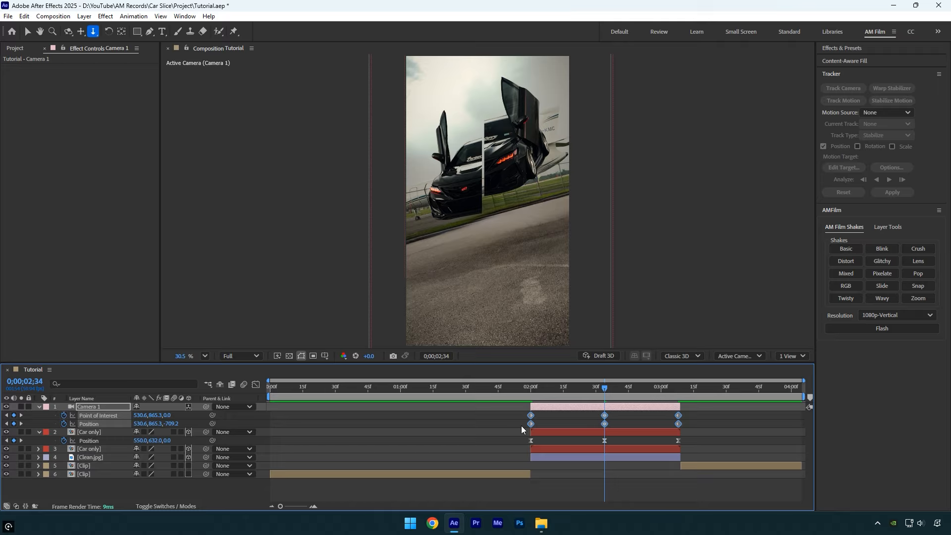
pyautogui.click(256, 386)
pyautogui.moveTo(554, 491); pyautogui.dragTo(534, 483)
pyautogui.moveTo(592, 478); pyautogui.dragTo(645, 481)
pyautogui.moveTo(688, 463); pyautogui.dragTo(661, 482)
pyautogui.moveTo(654, 477); pyautogui.dragTo(677, 479)
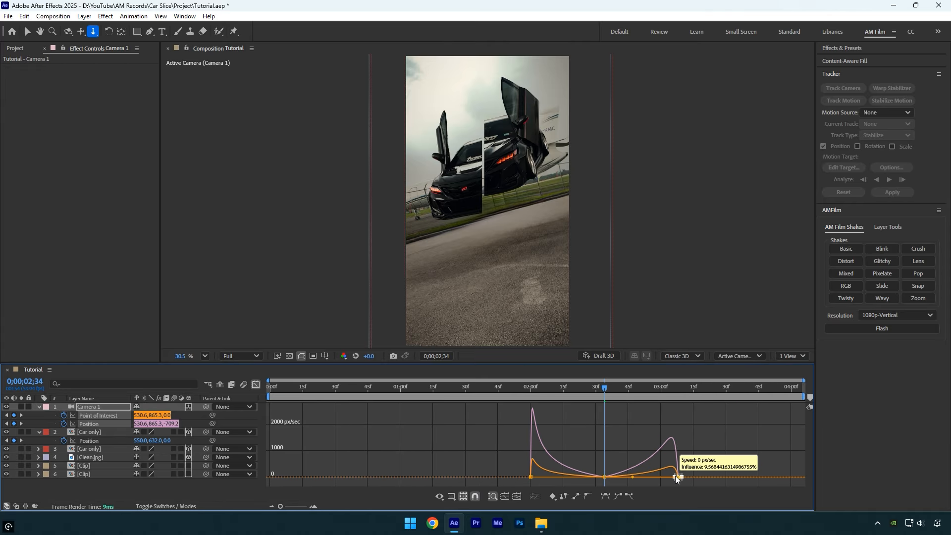
pyautogui.click(259, 385)
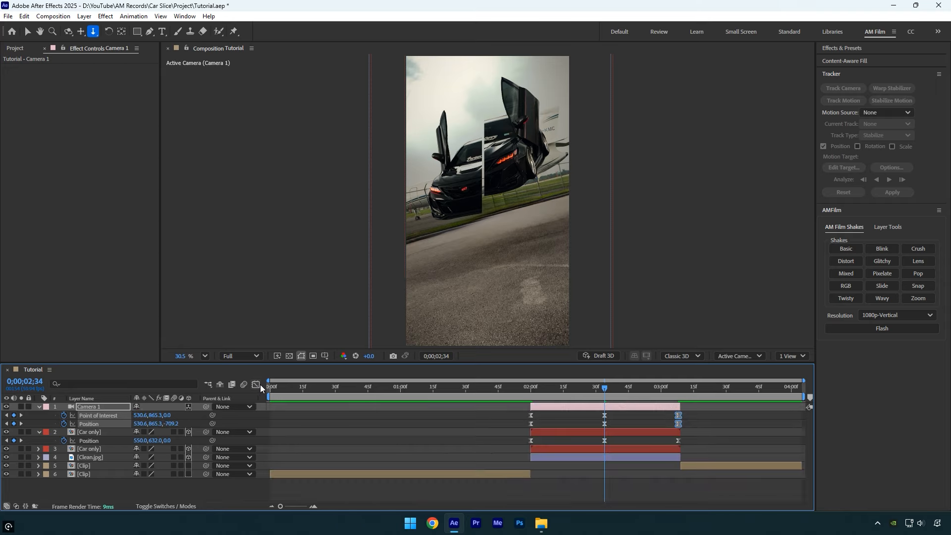
# Enable motion blur on both Car only layers and Clean.jpg, and preview the animation from 0;00;01;03
pyautogui.click(96, 432)
pyautogui.keyDown('shift'); pyautogui.click(94, 457); pyautogui.keyUp('shift')
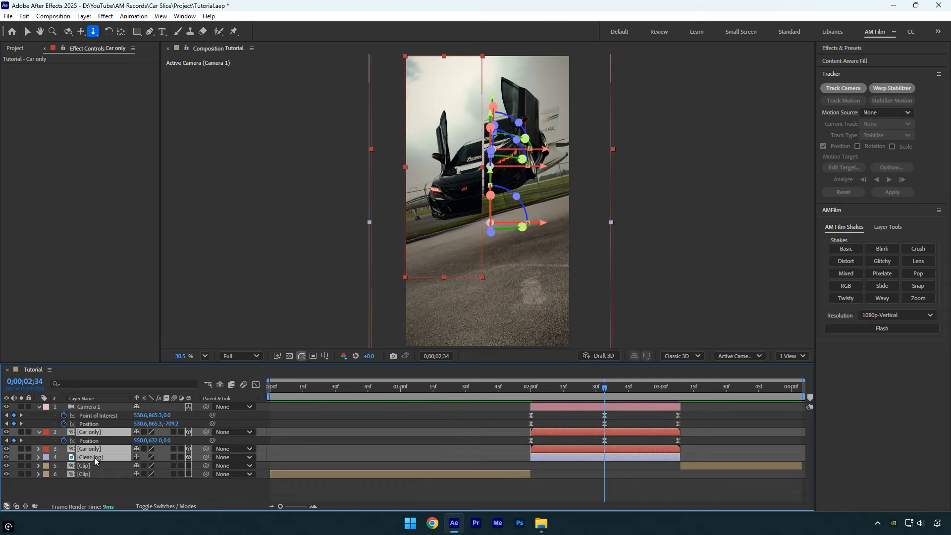
pyautogui.click(174, 432)
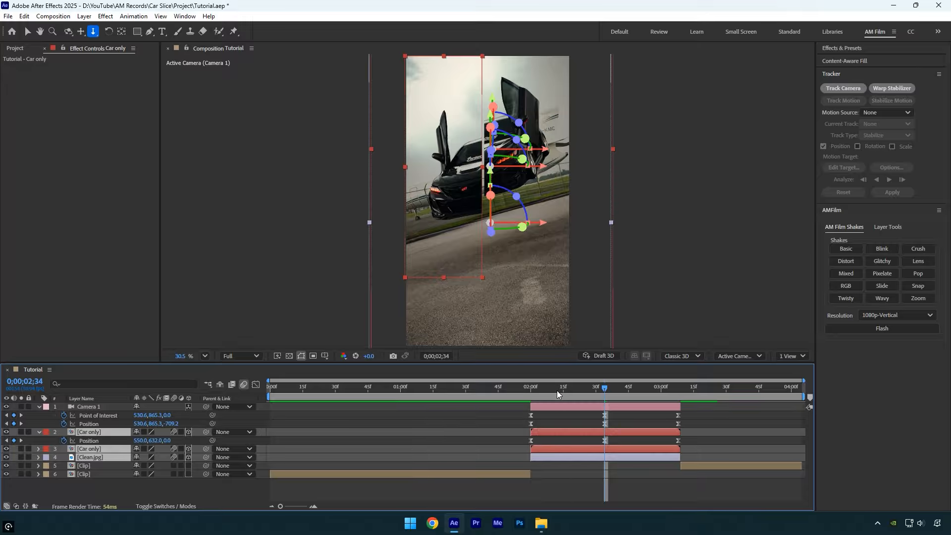
pyautogui.moveTo(557, 390); pyautogui.dragTo(408, 391)
pyautogui.press('v')
pyautogui.press('space')
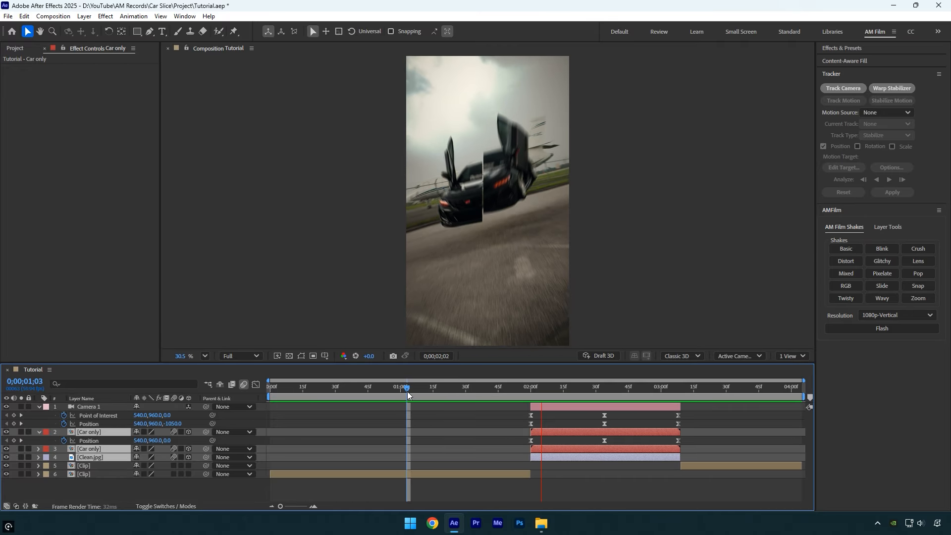
# Add an AM Film Slide shake above Camera 1 starting at 0;00;02;00
pyautogui.moveTo(406, 392); pyautogui.dragTo(530, 391)
pyautogui.click(537, 407)
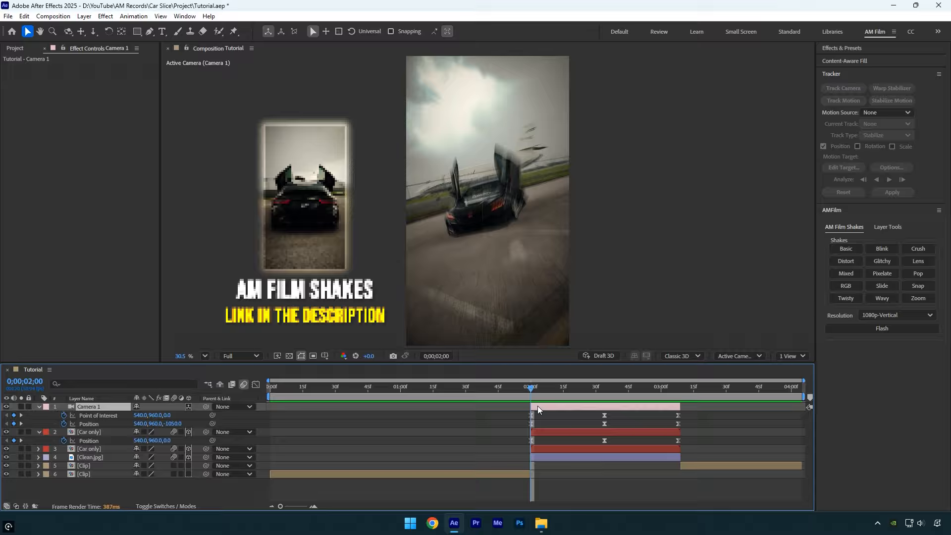
pyautogui.click(882, 285)
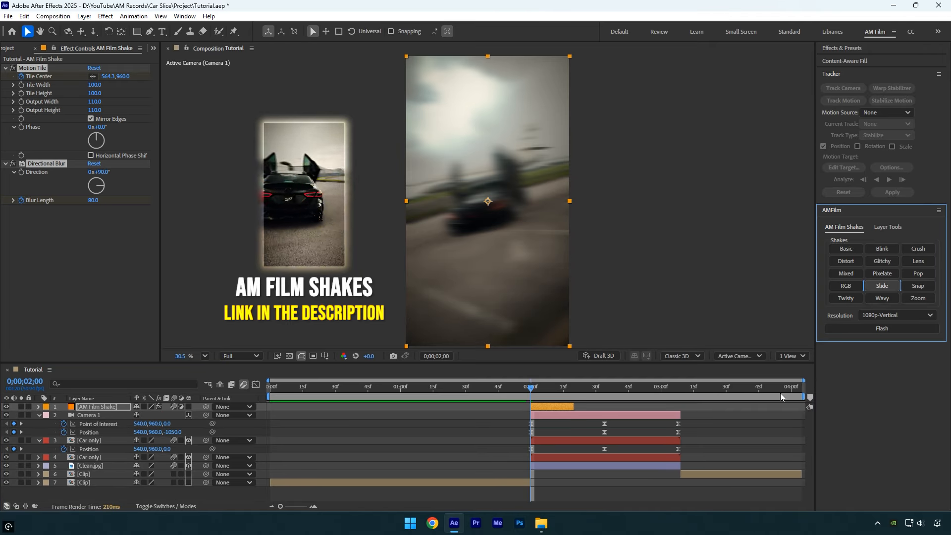
# Add an AM Film Wavy shake above the final Clip layer at 0;00;03;09 and preview from 0;00;01;30
pyautogui.click(688, 391)
pyautogui.moveTo(688, 391); pyautogui.dragTo(682, 391)
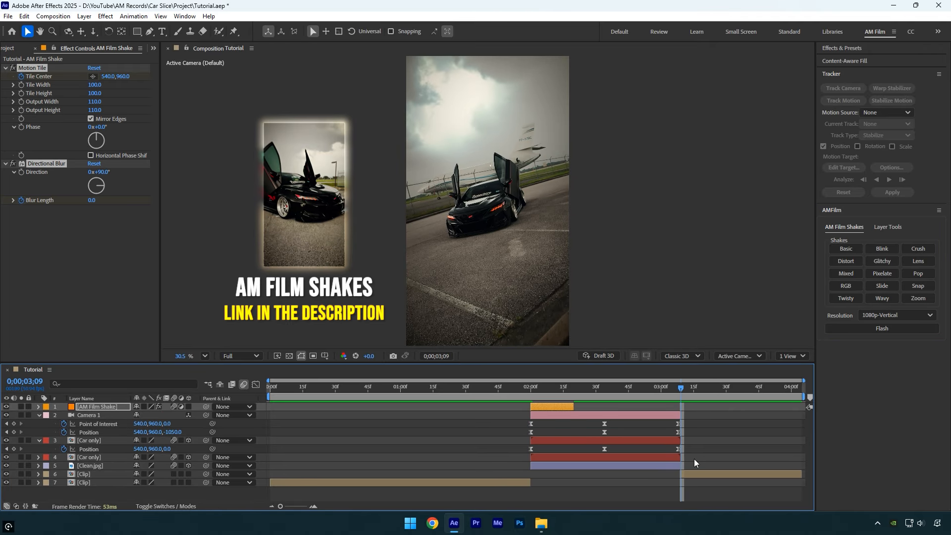
pyautogui.click(704, 476)
pyautogui.click(879, 299)
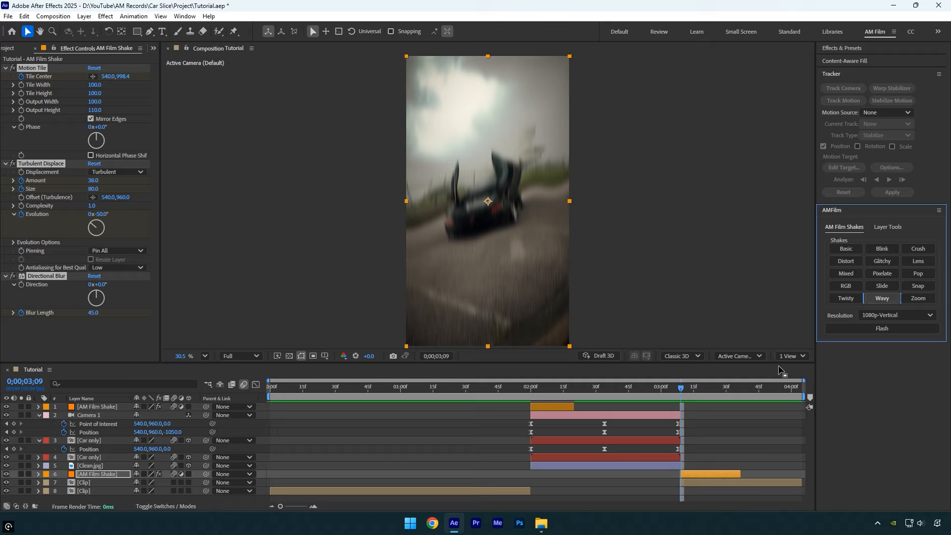
pyautogui.click(465, 382)
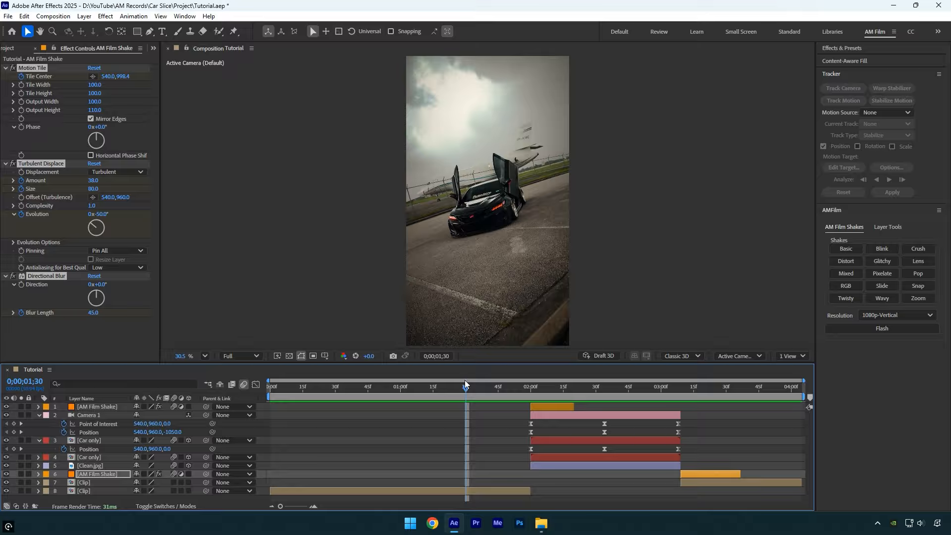
pyautogui.press('space')
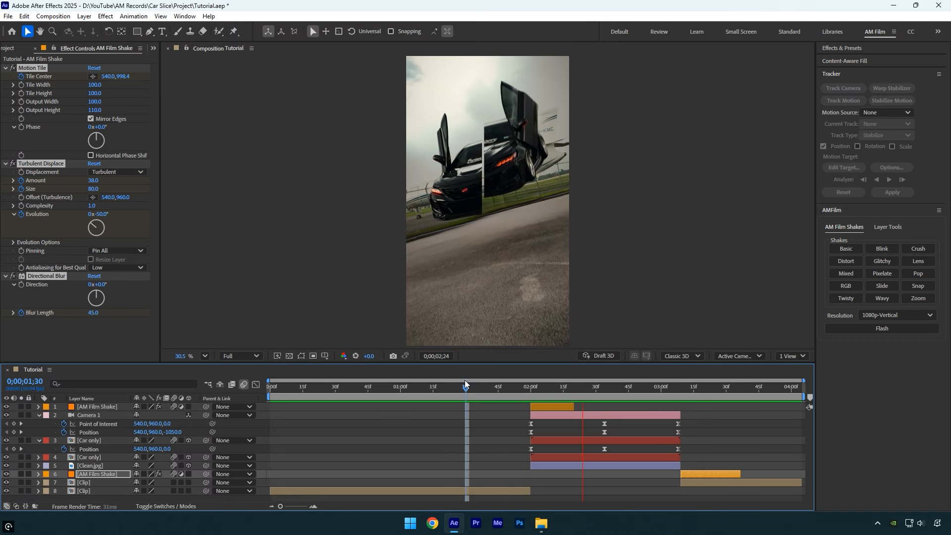